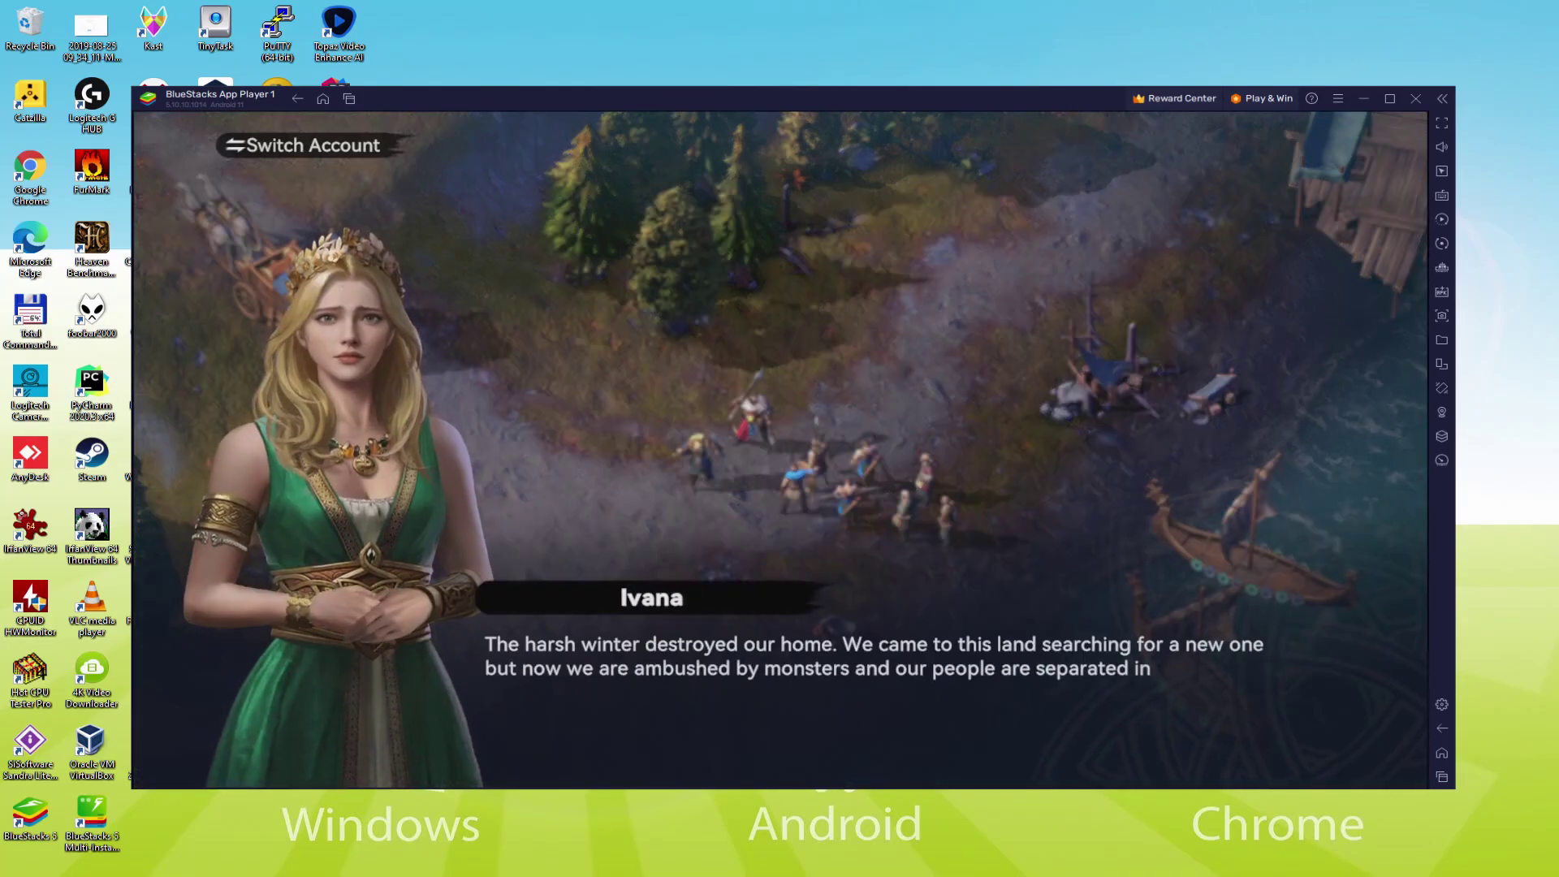
Step: Advance the opening Viking Rise dialogue about the ambush, setting up camp and the lost resources
{"action": "left_click", "coordinate": [742, 680]}
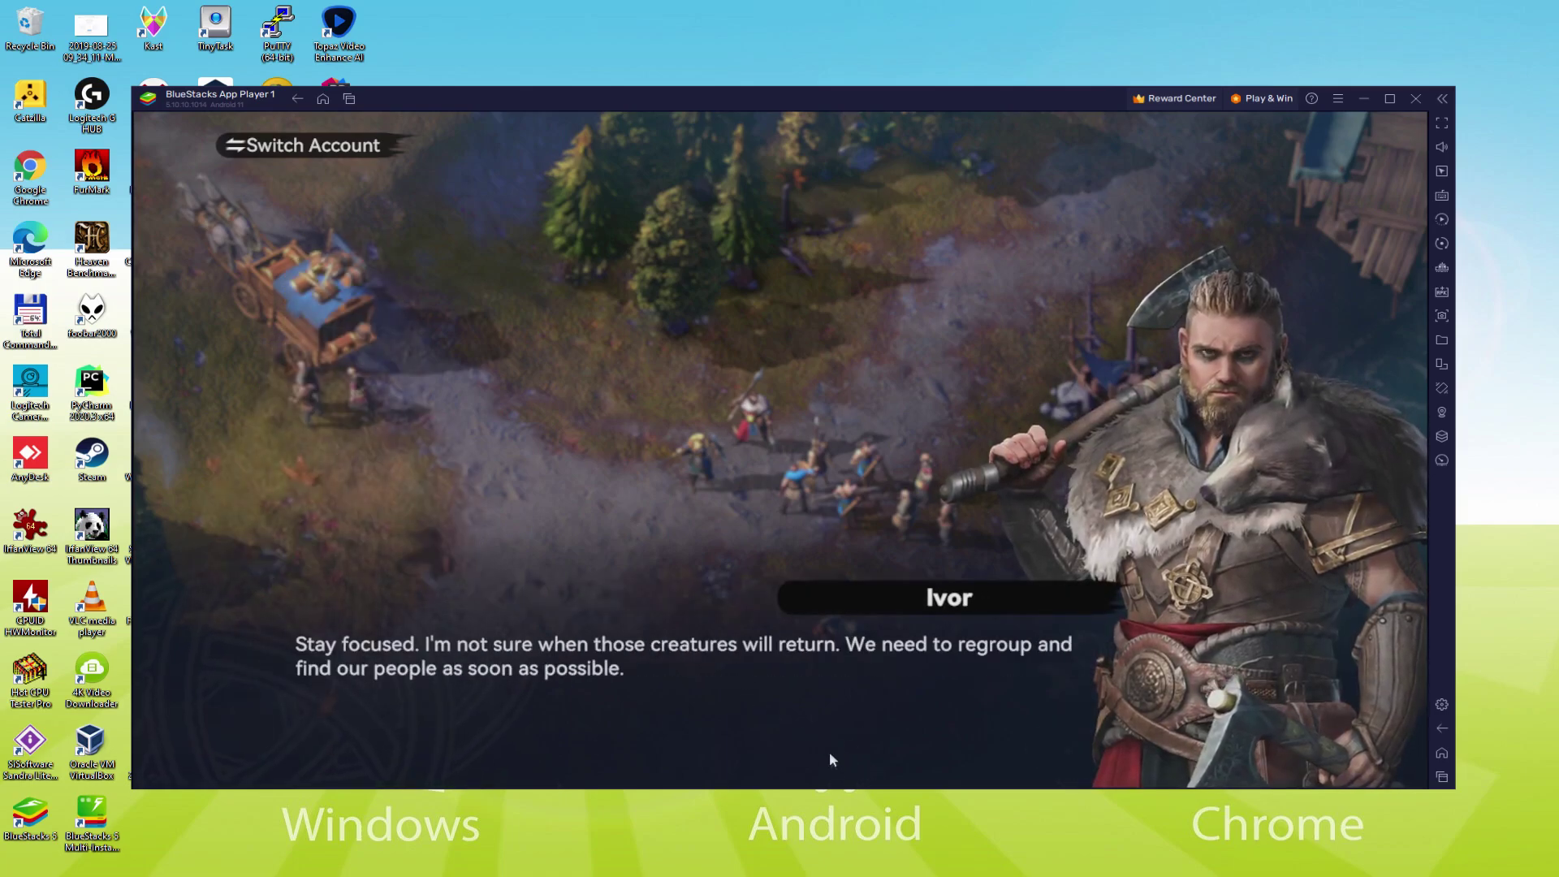
{"action": "left_click", "coordinate": [822, 726]}
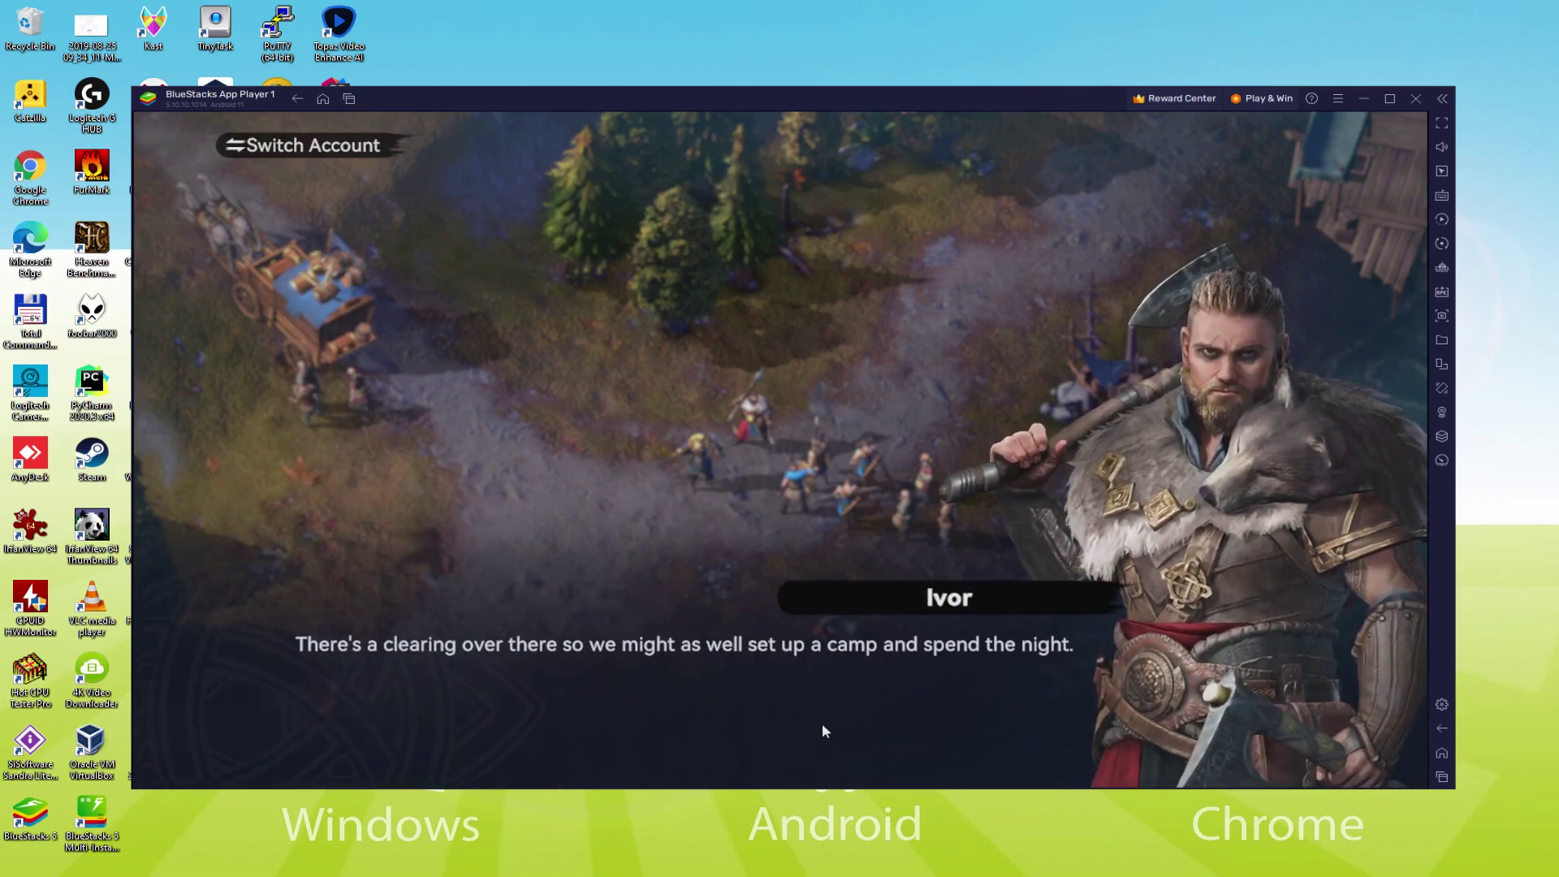
{"action": "left_click", "coordinate": [835, 730]}
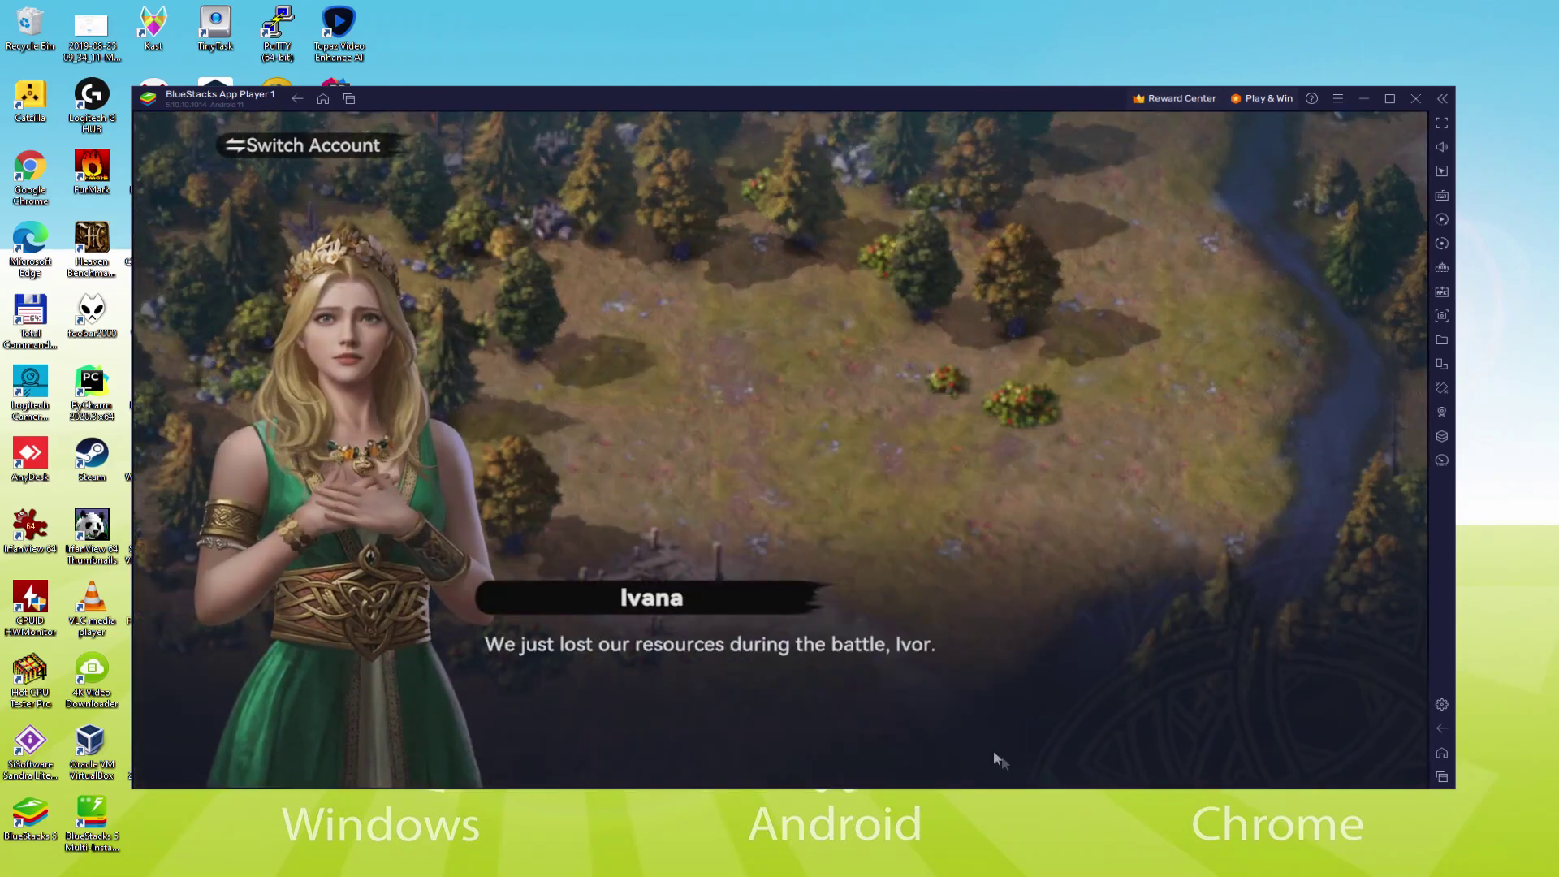
{"action": "left_click", "coordinate": [1033, 719]}
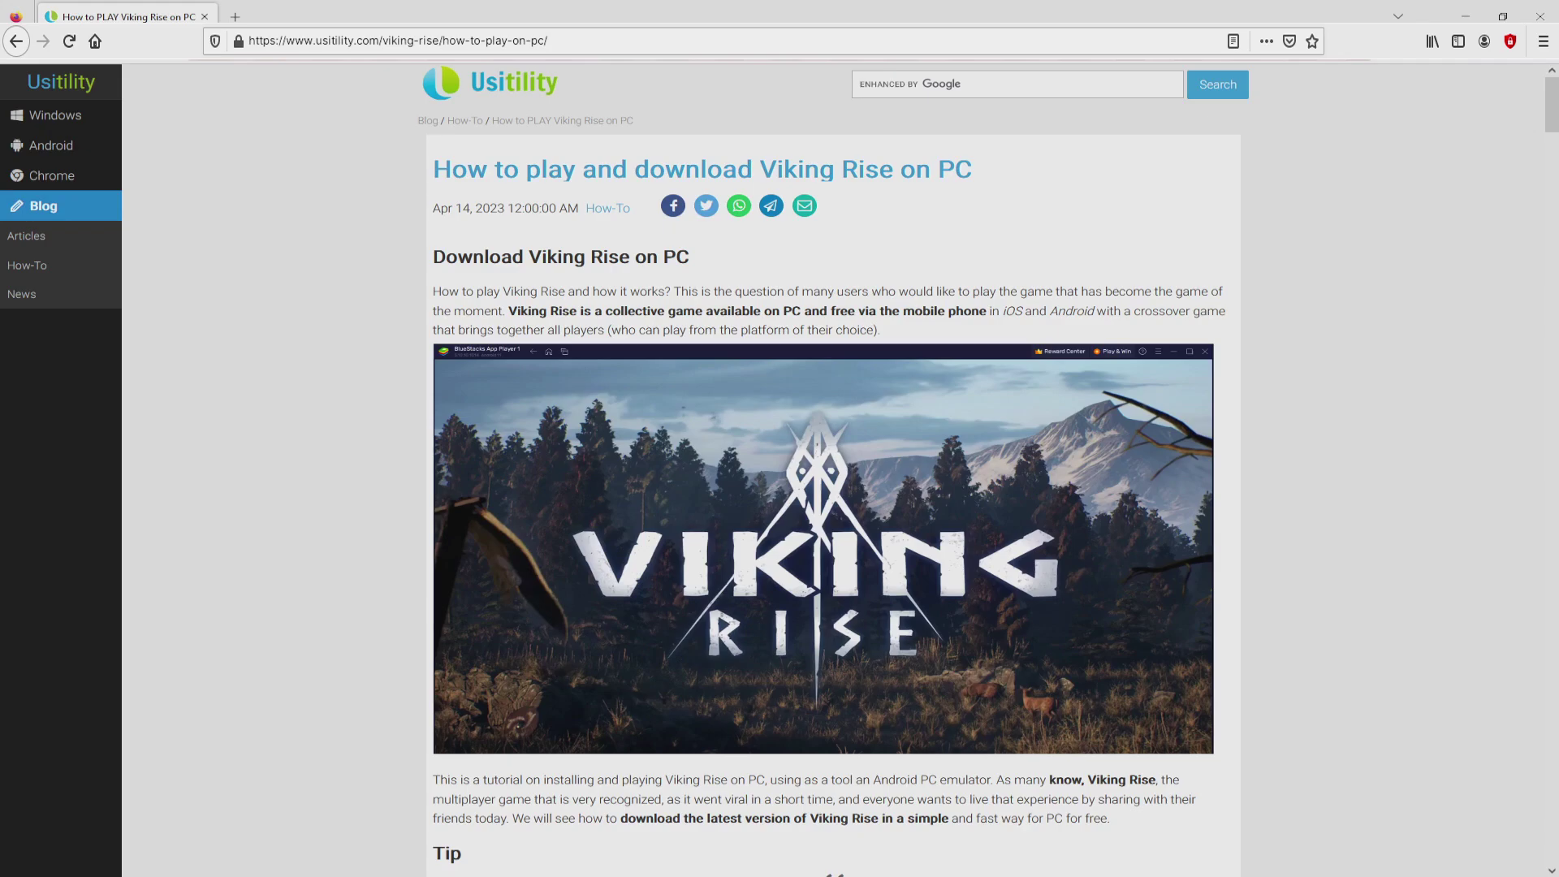
Step: Switch to the browser and download BlueStacks from its page for playing Viking Rise on PC
{"action": "scroll", "coordinate": [828, 470], "scroll_direction": "down", "scroll_amount": 4}
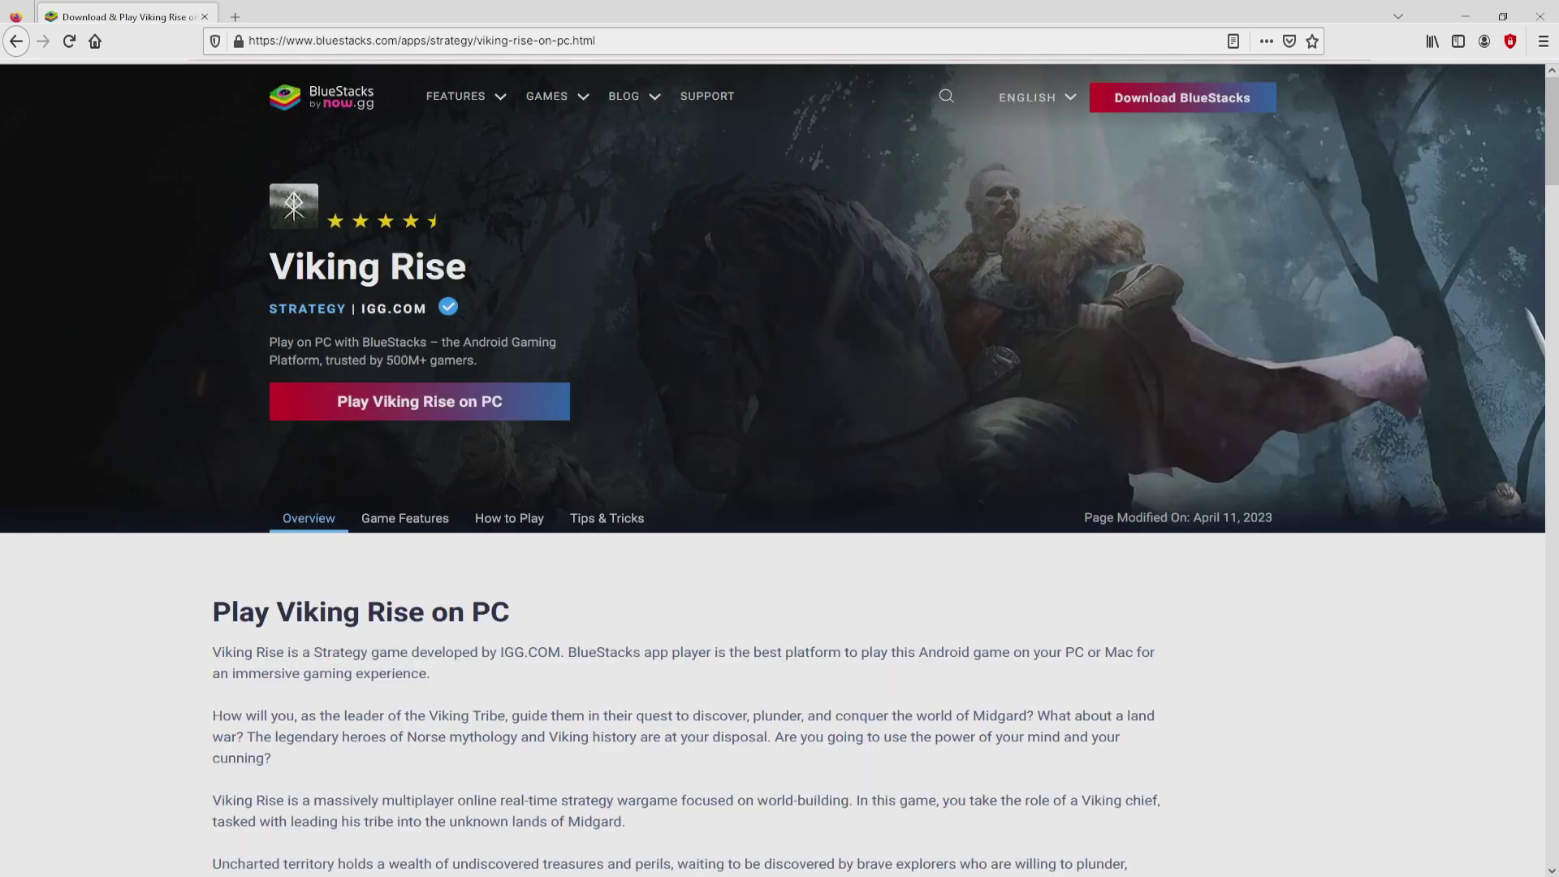
{"action": "scroll", "coordinate": [772, 470], "scroll_direction": "down", "scroll_amount": 15}
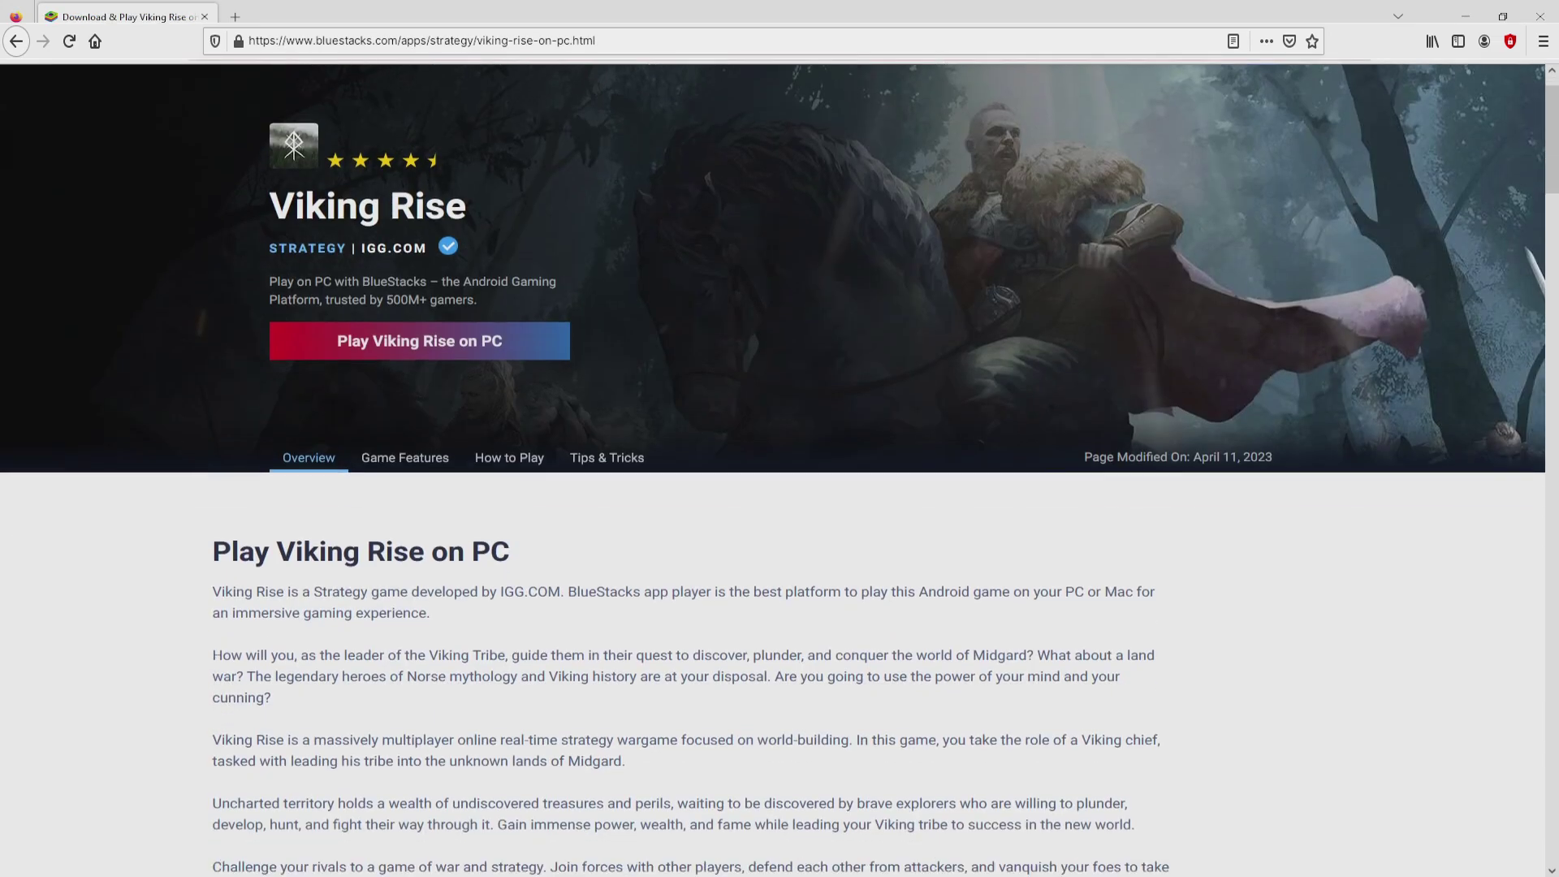
{"action": "scroll", "coordinate": [772, 487], "scroll_direction": "down", "scroll_amount": 5}
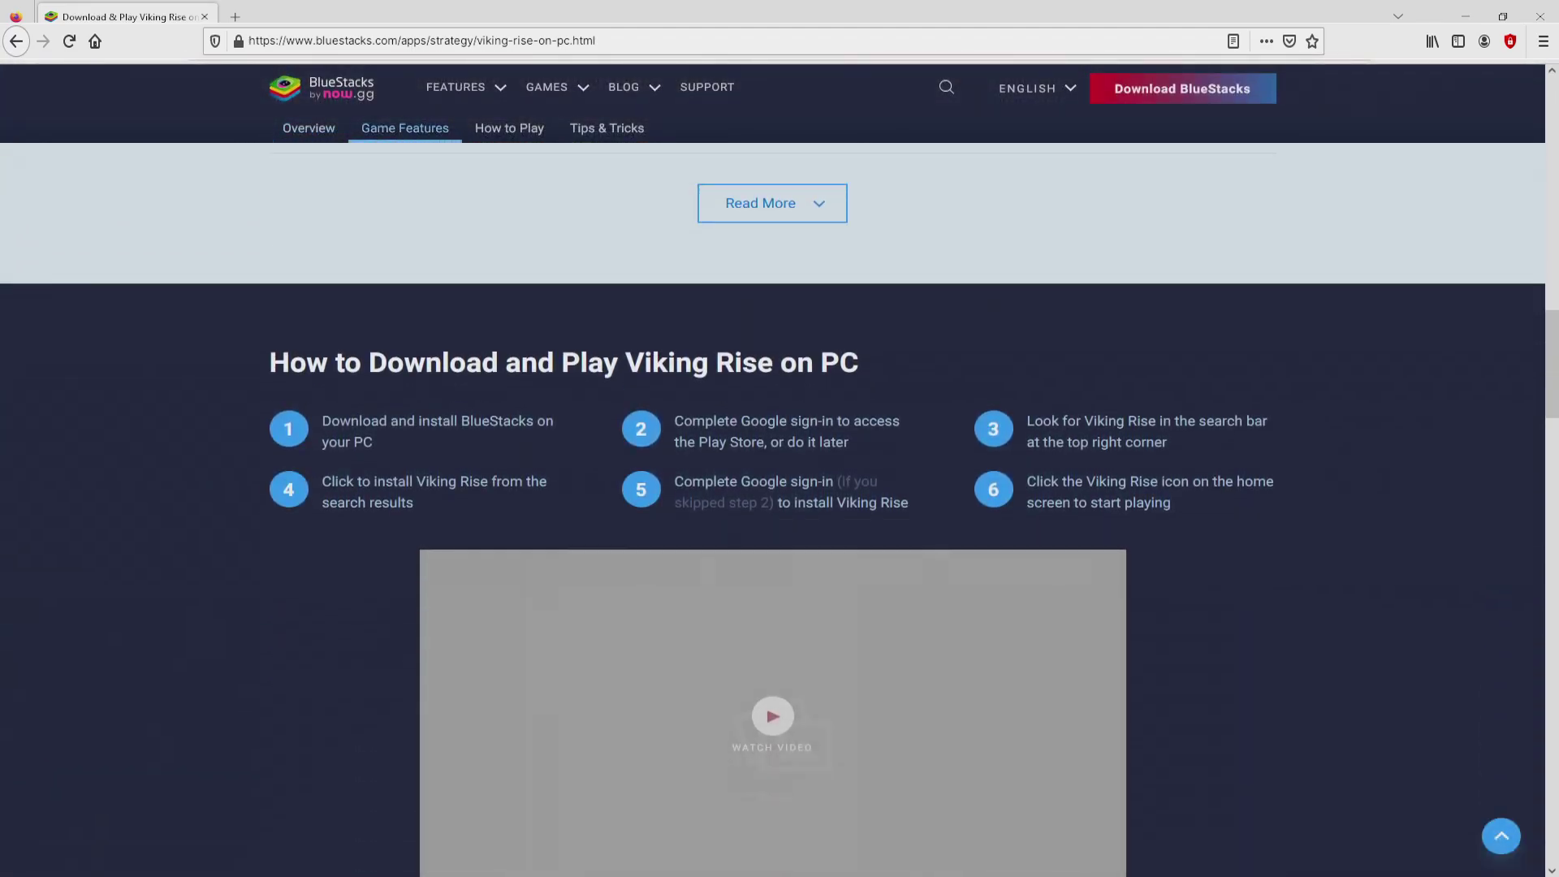
{"action": "scroll", "coordinate": [771, 487], "scroll_direction": "up", "scroll_amount": 7}
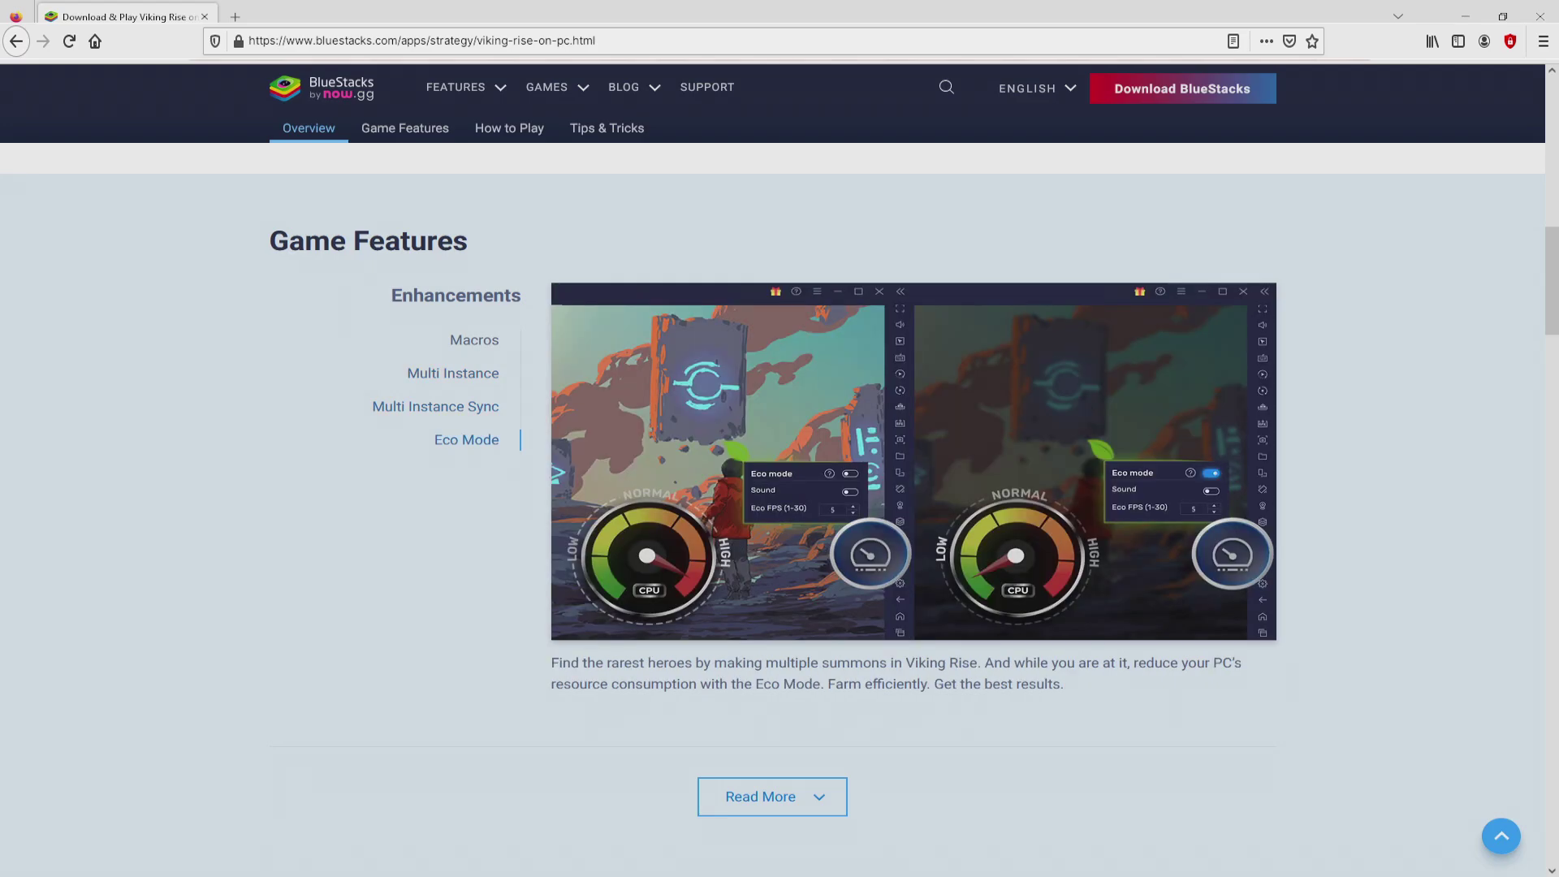
{"action": "scroll", "coordinate": [779, 471], "scroll_direction": "up", "scroll_amount": 10}
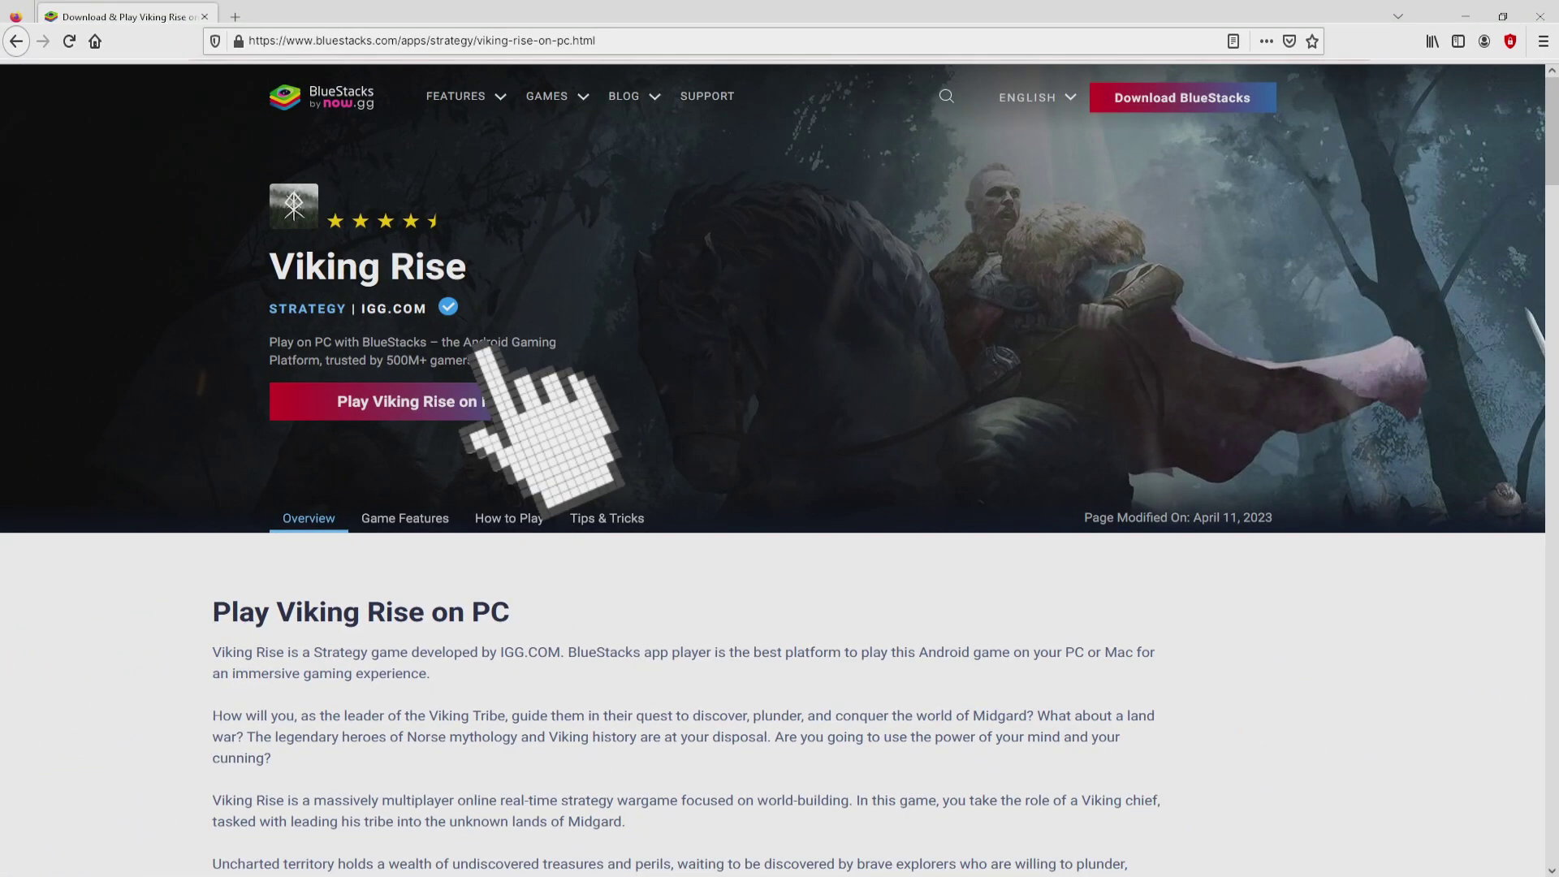
{"action": "left_click", "coordinate": [381, 401]}
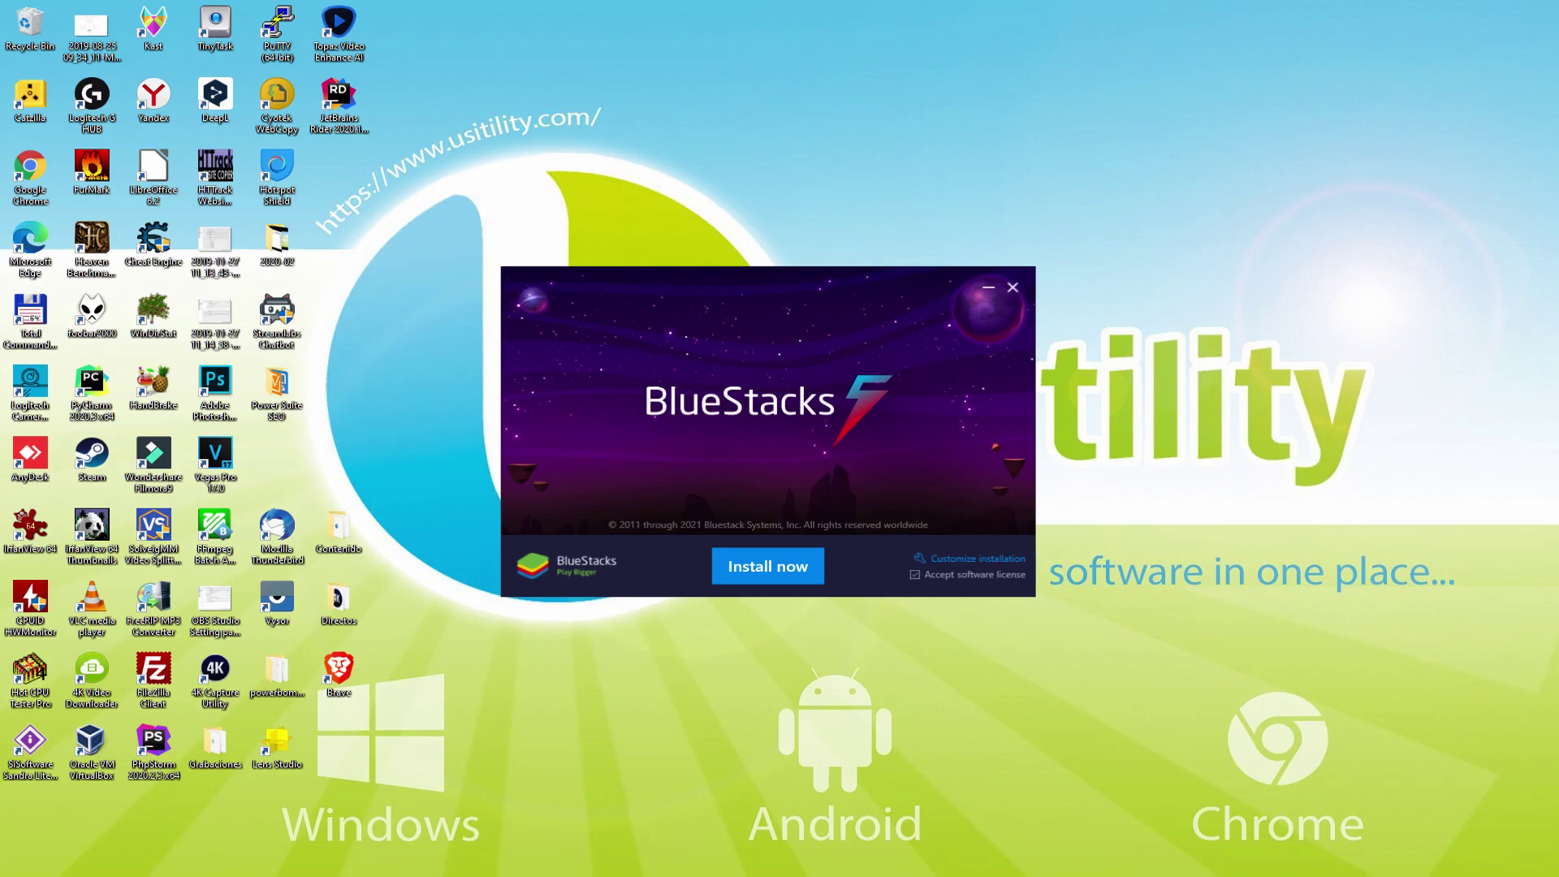
Step: Check the data path under the installer's custom options and install BlueStacks with the default settings
{"action": "left_click", "coordinate": [954, 557]}
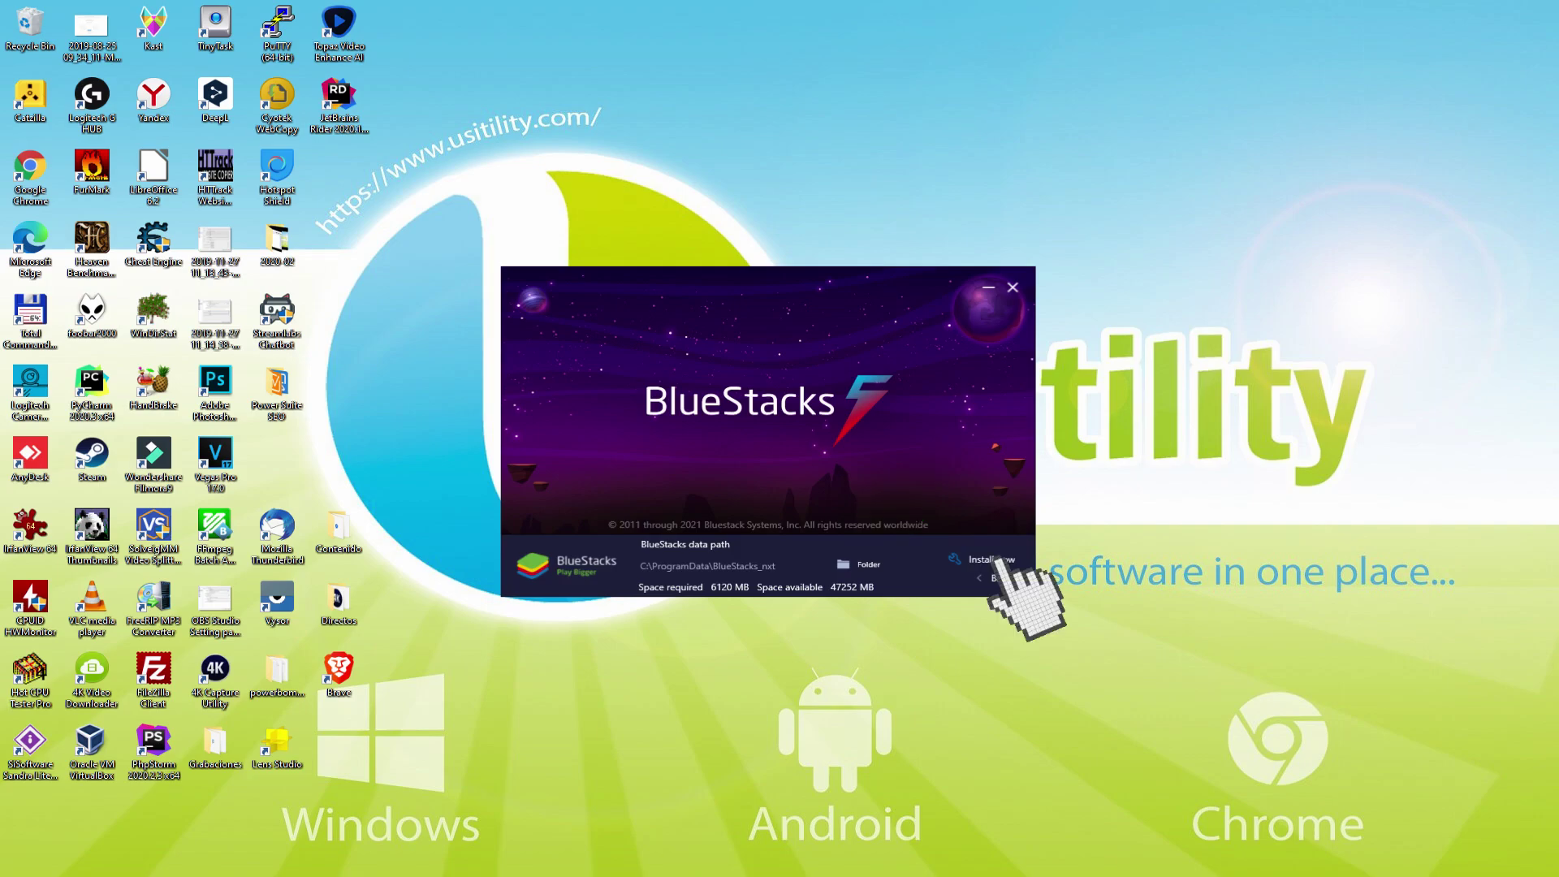
{"action": "left_click", "coordinate": [986, 578]}
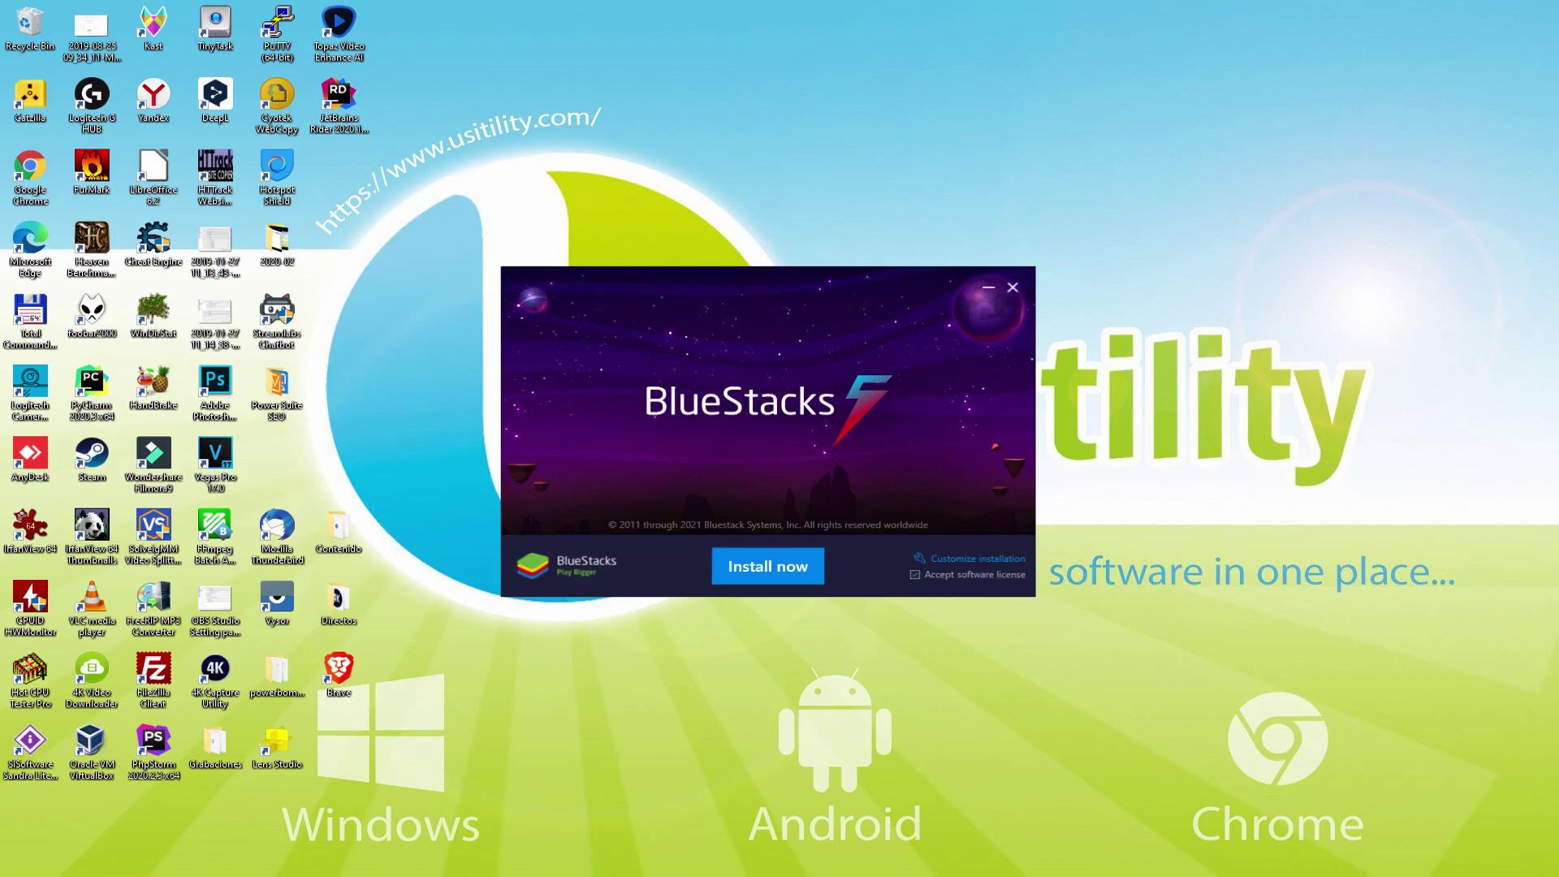
{"action": "left_click", "coordinate": [768, 566]}
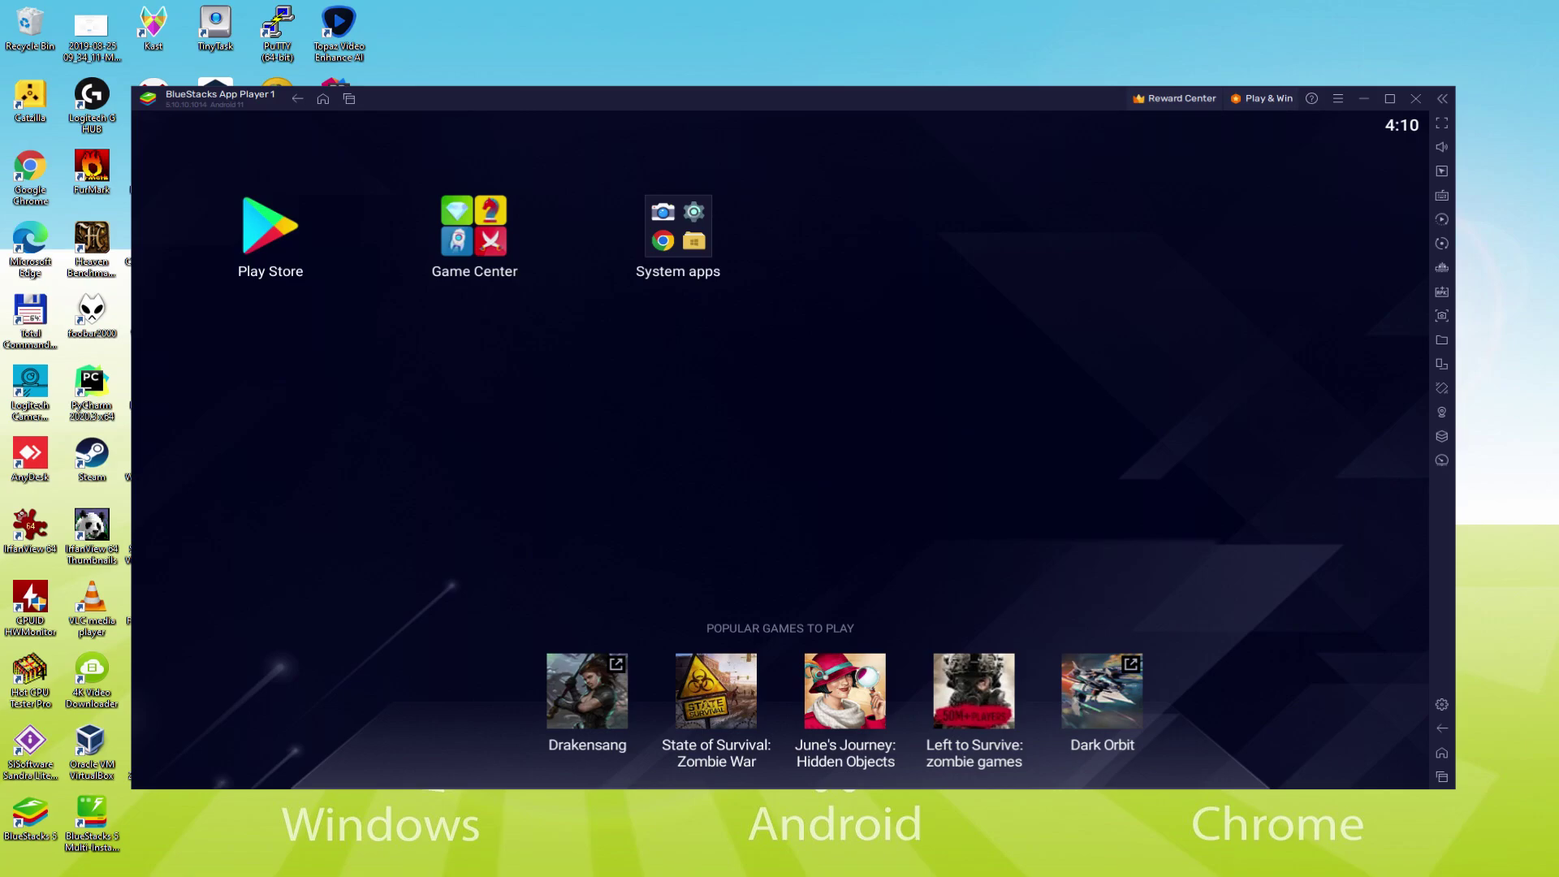
Step: Open the Play Store in BlueStacks, agree to Google's terms of service, and accept Google Services with Google Drive backup turned off
{"action": "left_click", "coordinate": [272, 235]}
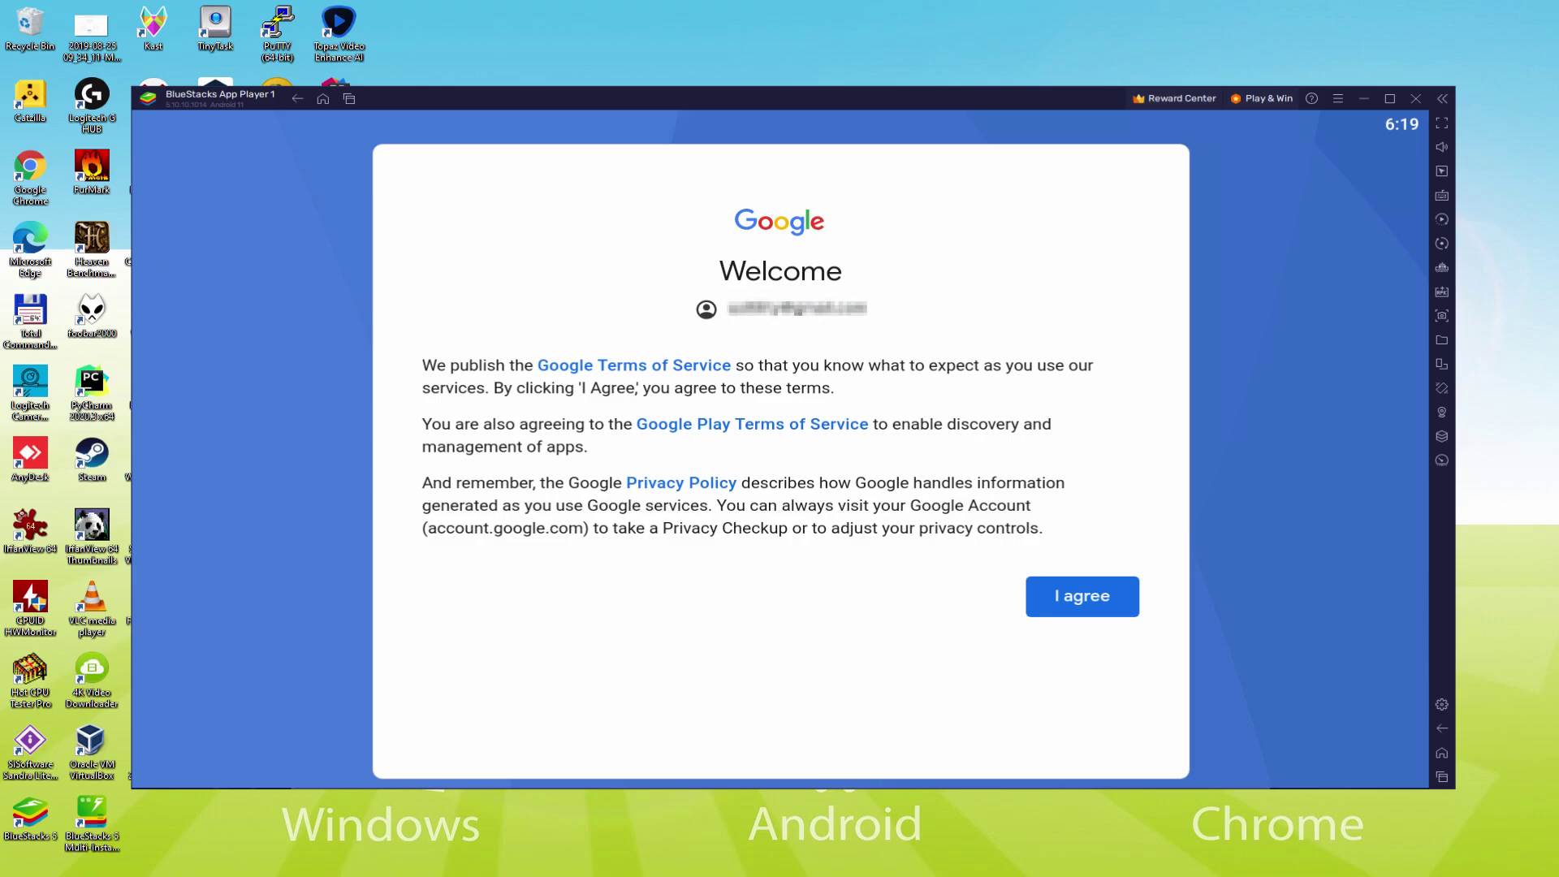
{"action": "left_click", "coordinate": [1077, 603]}
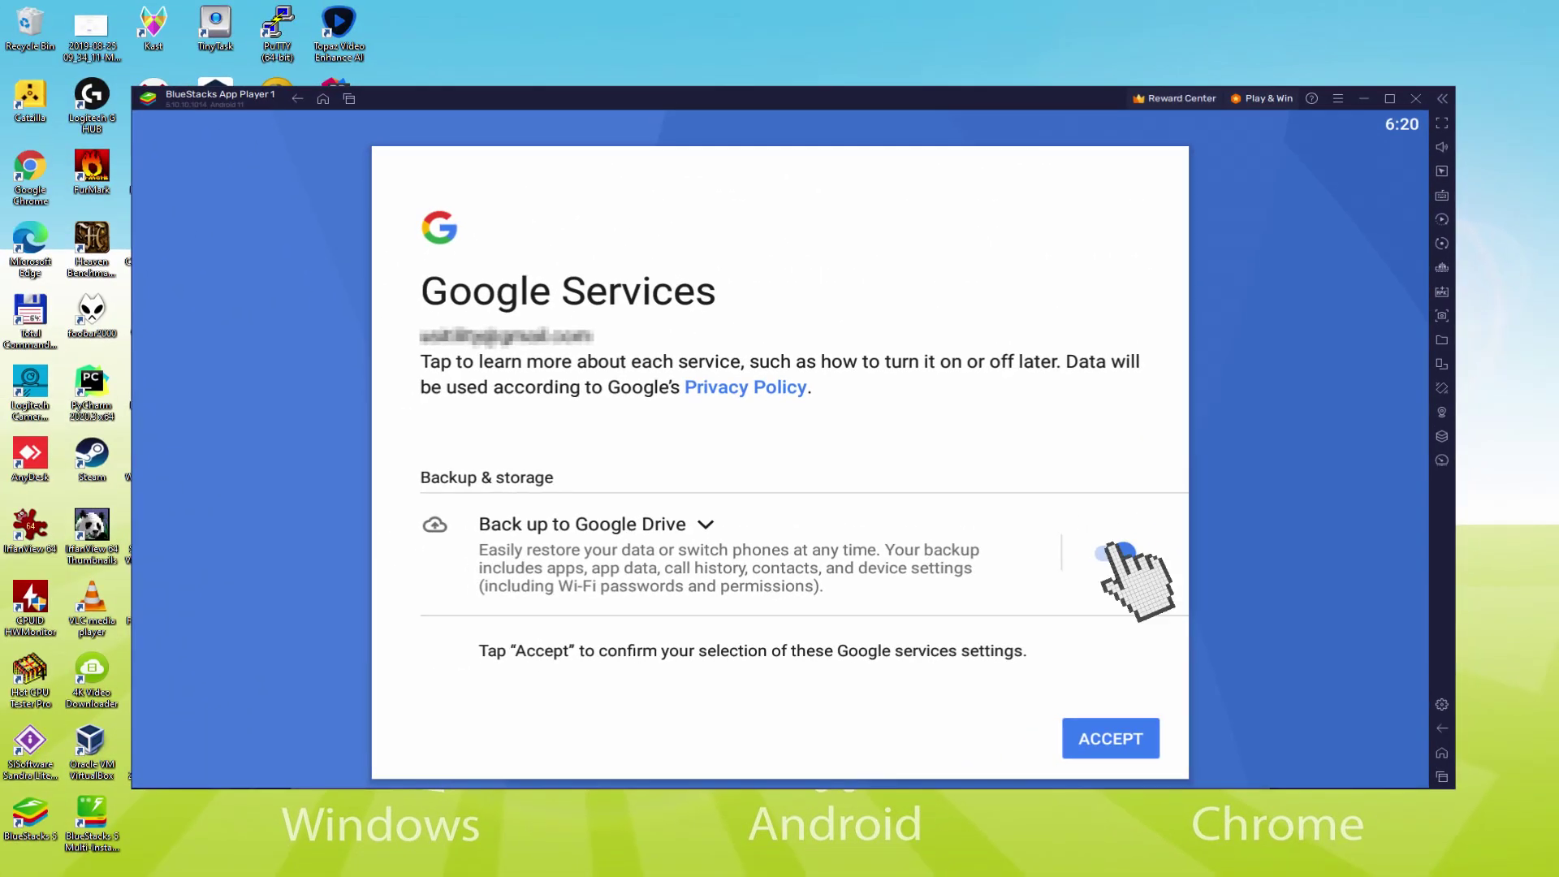
{"action": "left_click", "coordinate": [1118, 552]}
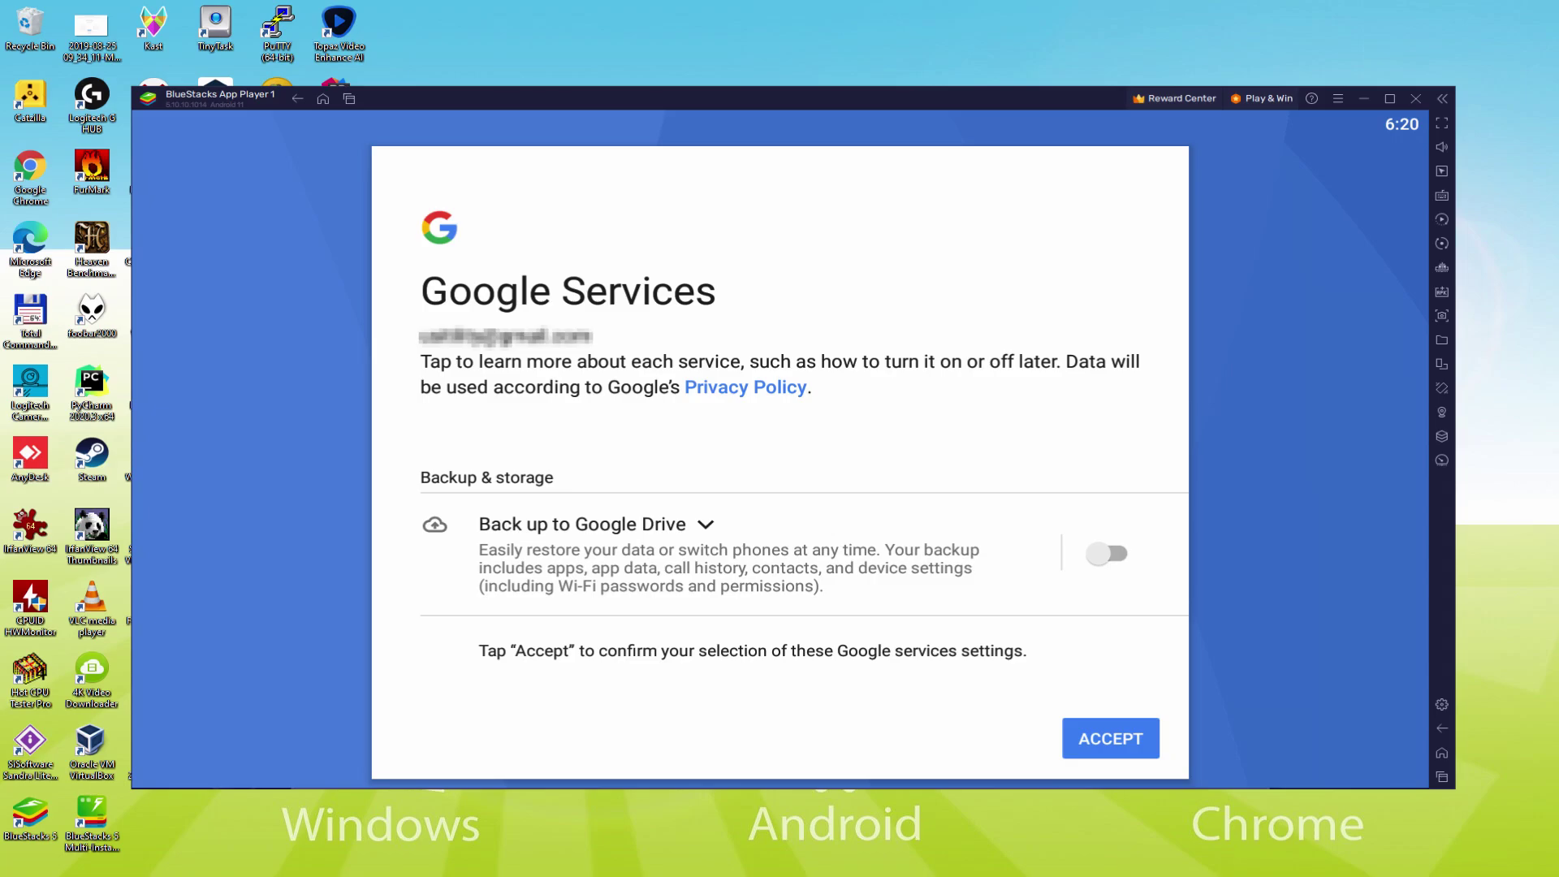
{"action": "left_click", "coordinate": [1110, 735]}
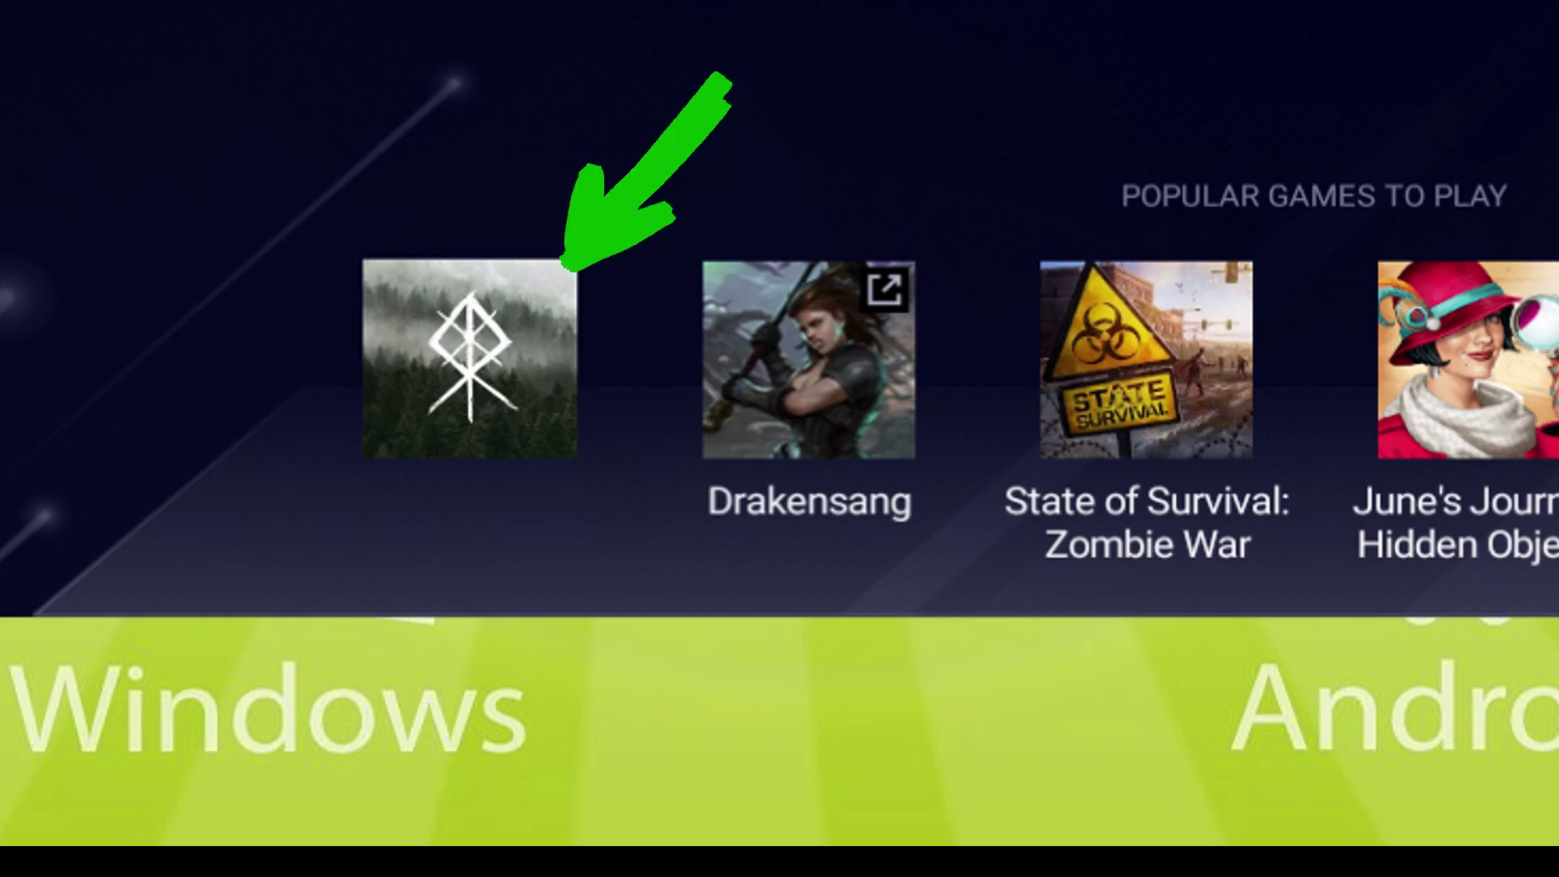
Step: Open the Viking Rise store page from the BlueStacks home screen and install the game
{"action": "left_click", "coordinate": [457, 673]}
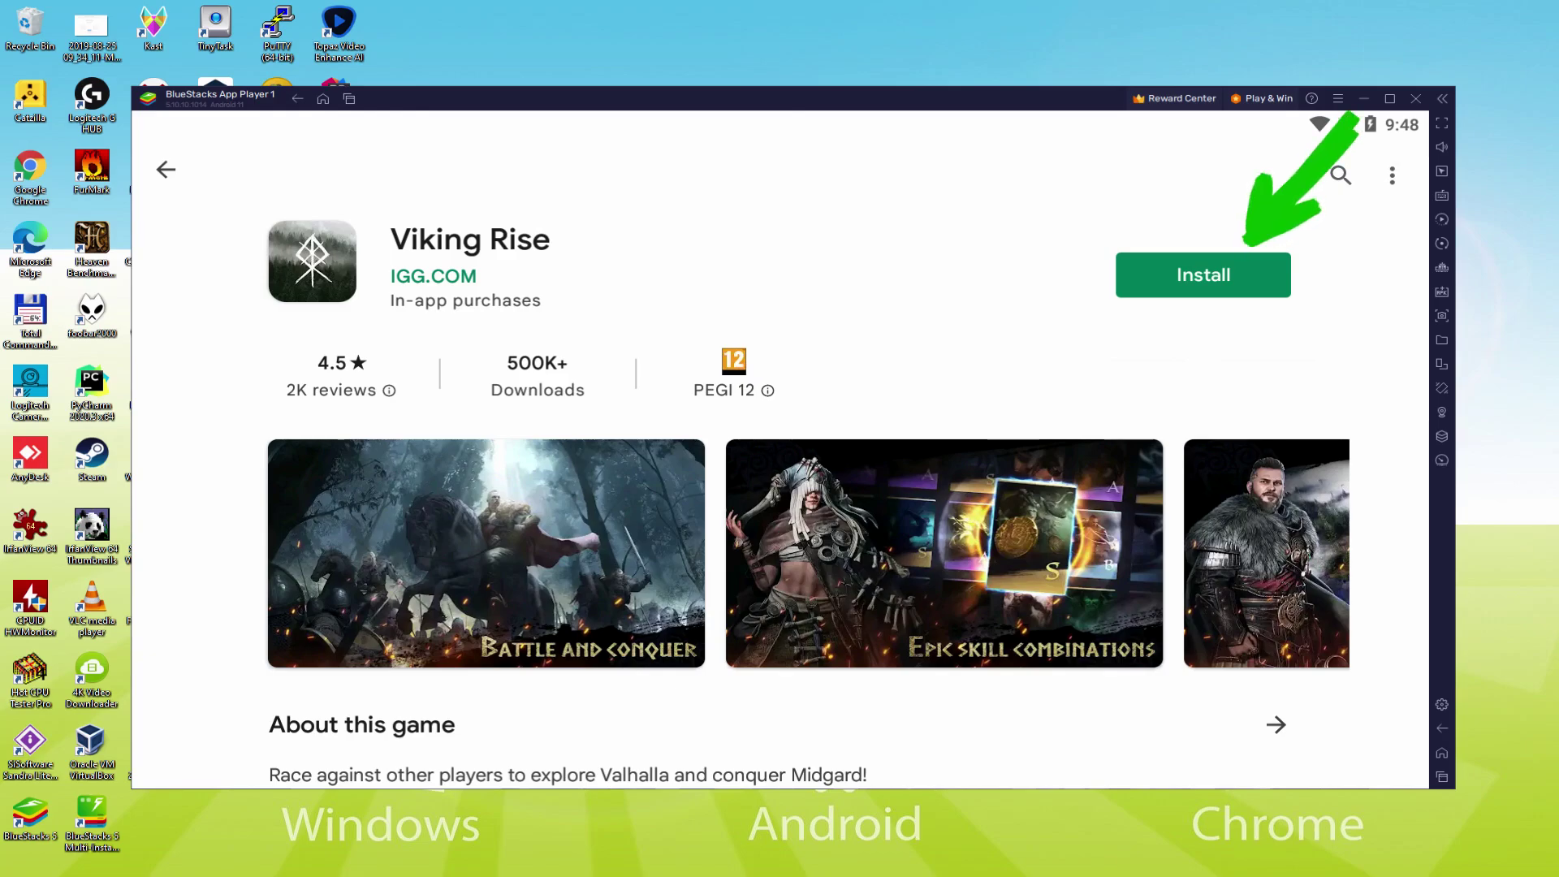
{"action": "left_click", "coordinate": [1263, 272]}
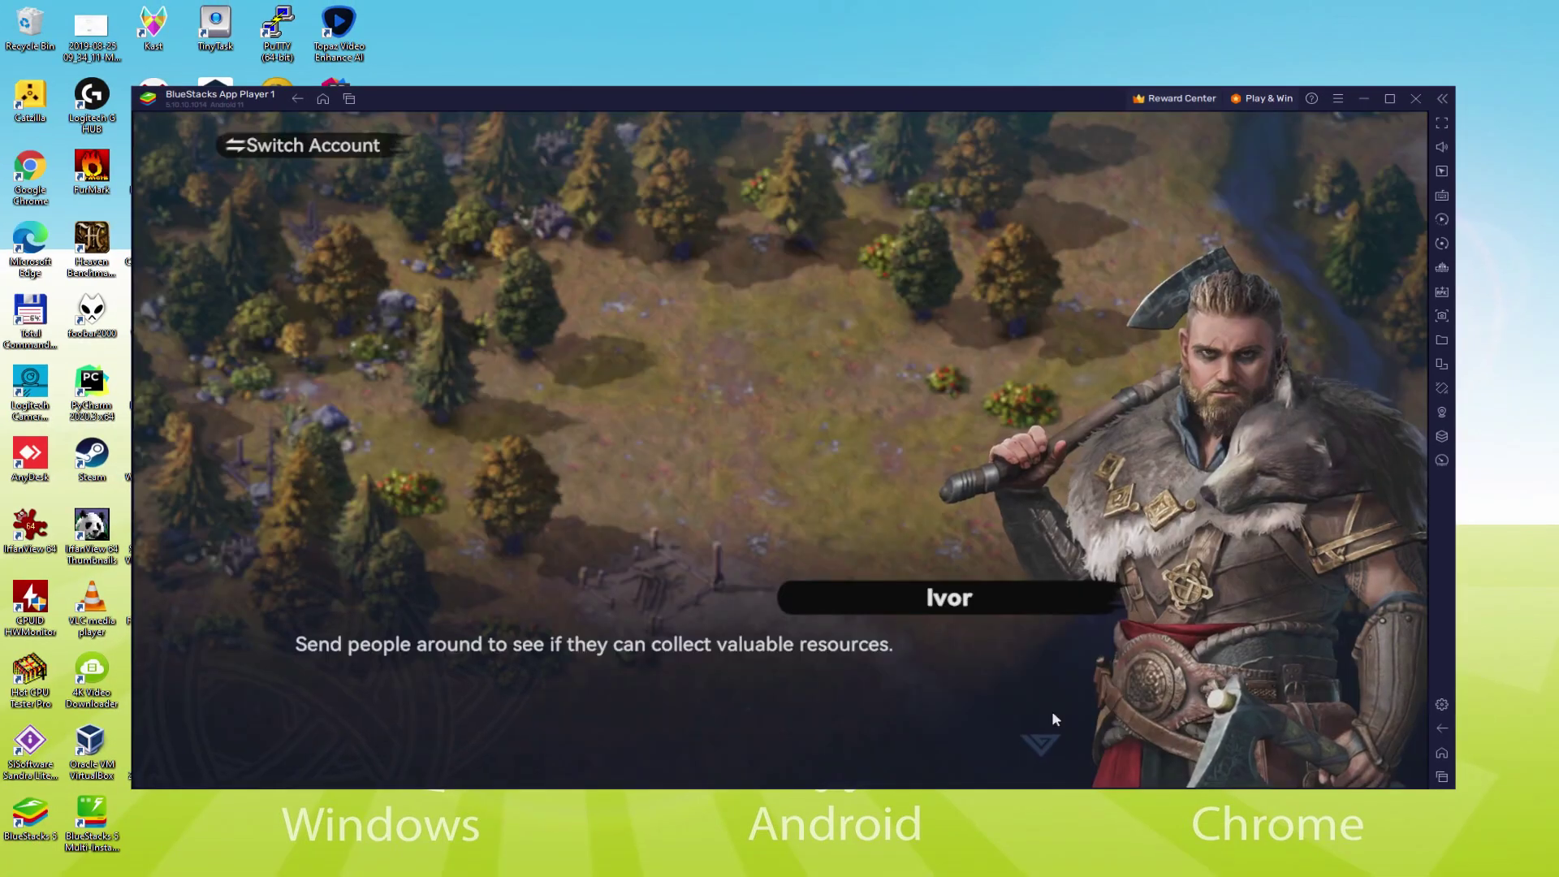
Step: Advance the tutorial dialogue through the Builder's Hut stage to the Chapter 2 task list
{"action": "left_click", "coordinate": [1053, 718]}
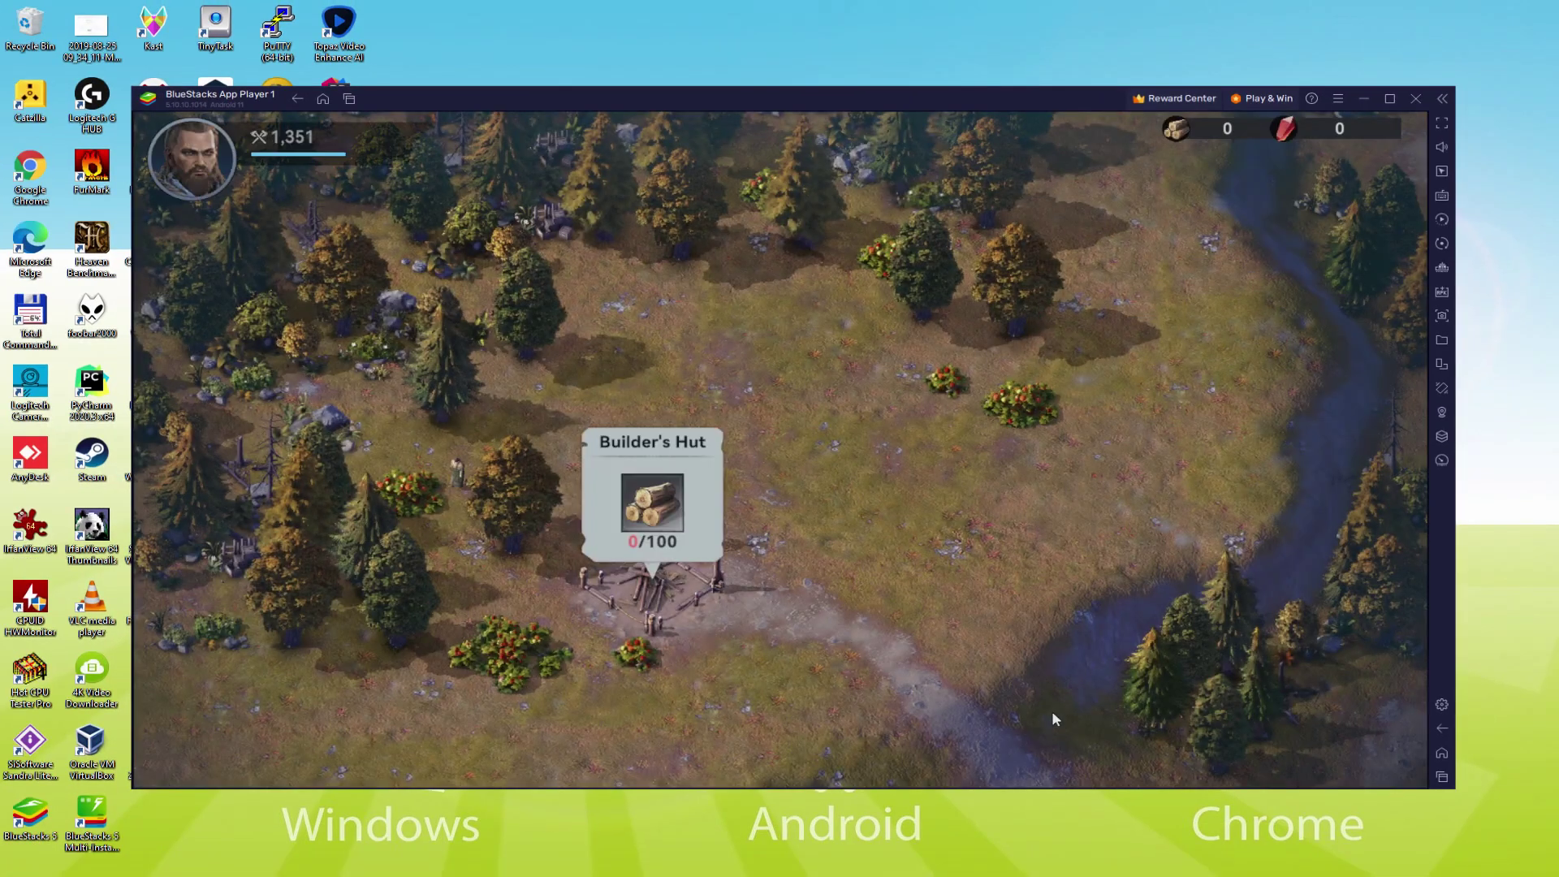
{"action": "left_click", "coordinate": [408, 713]}
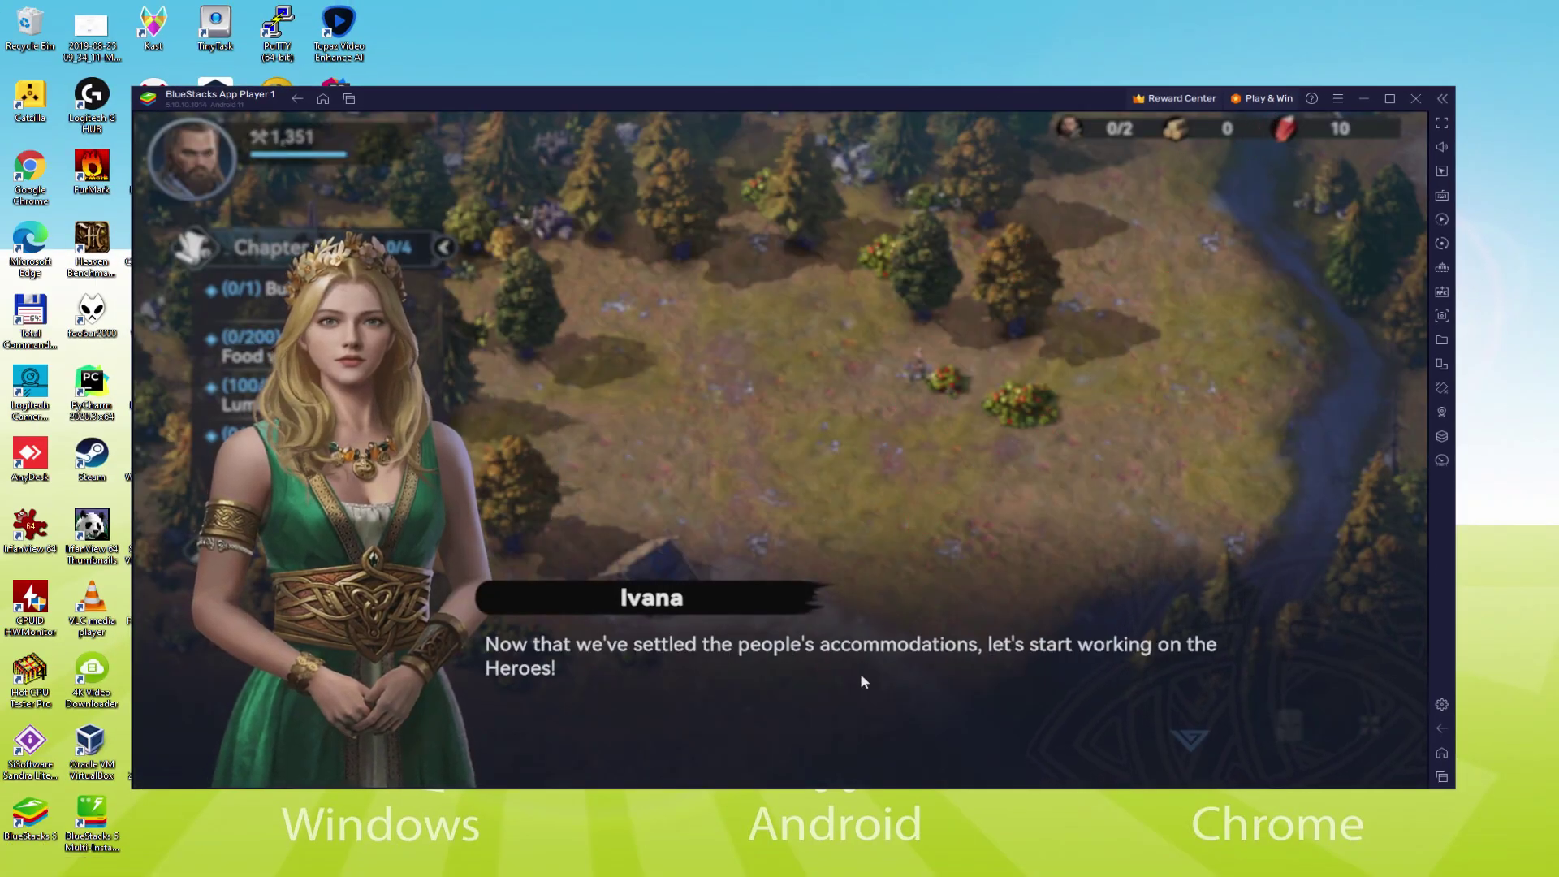
{"action": "left_click", "coordinate": [953, 695]}
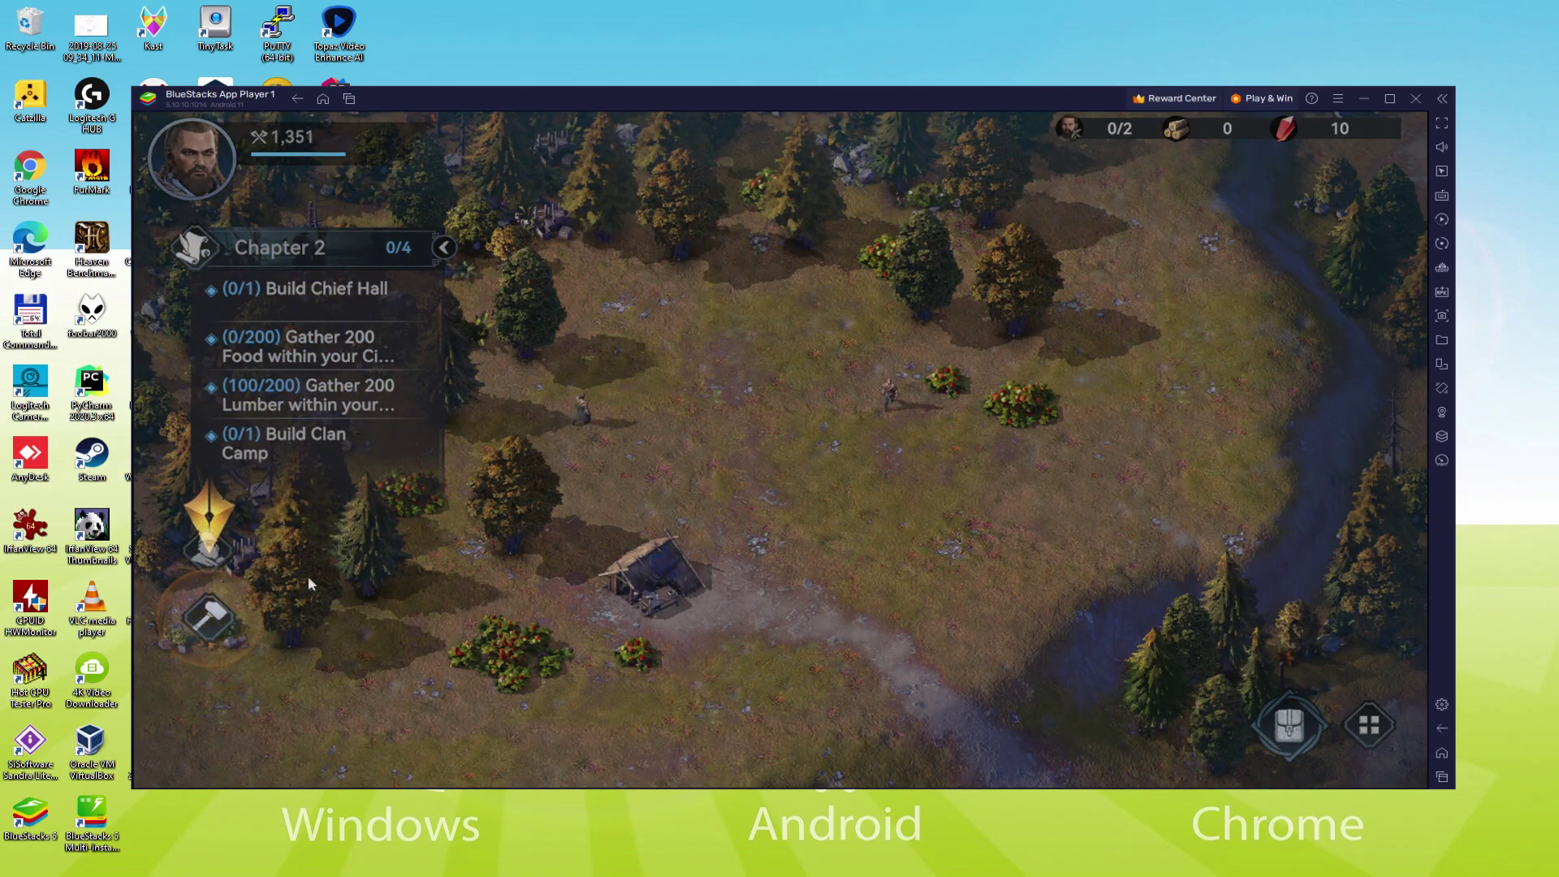
Step: Gather food from the berry bush and build the Chief's Hall for Chapter 2
{"action": "left_click", "coordinate": [213, 617]}
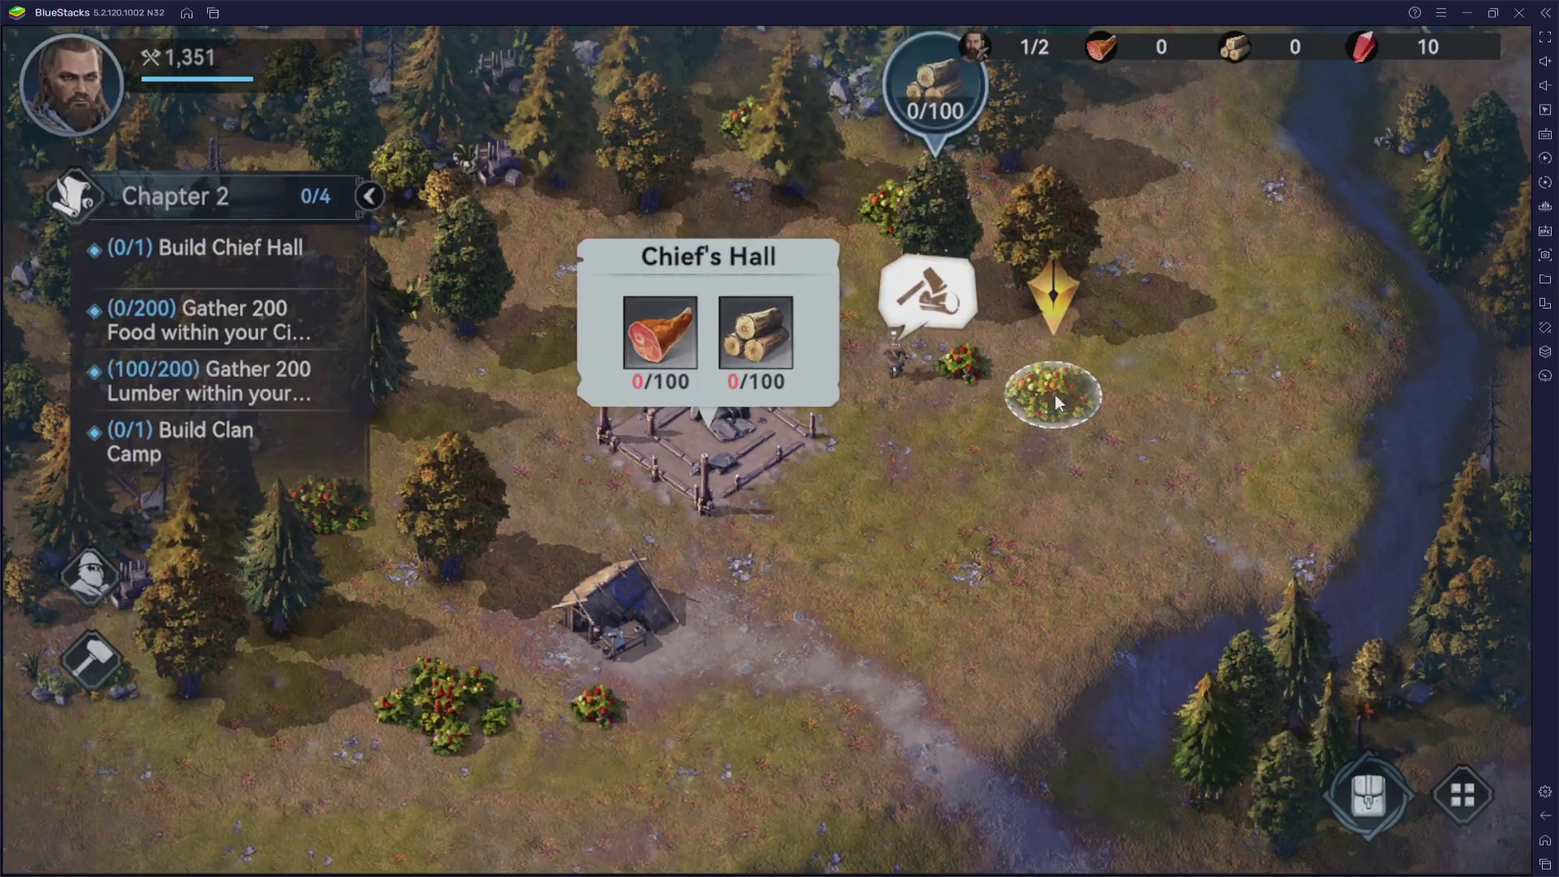
{"action": "left_click", "coordinate": [1053, 395]}
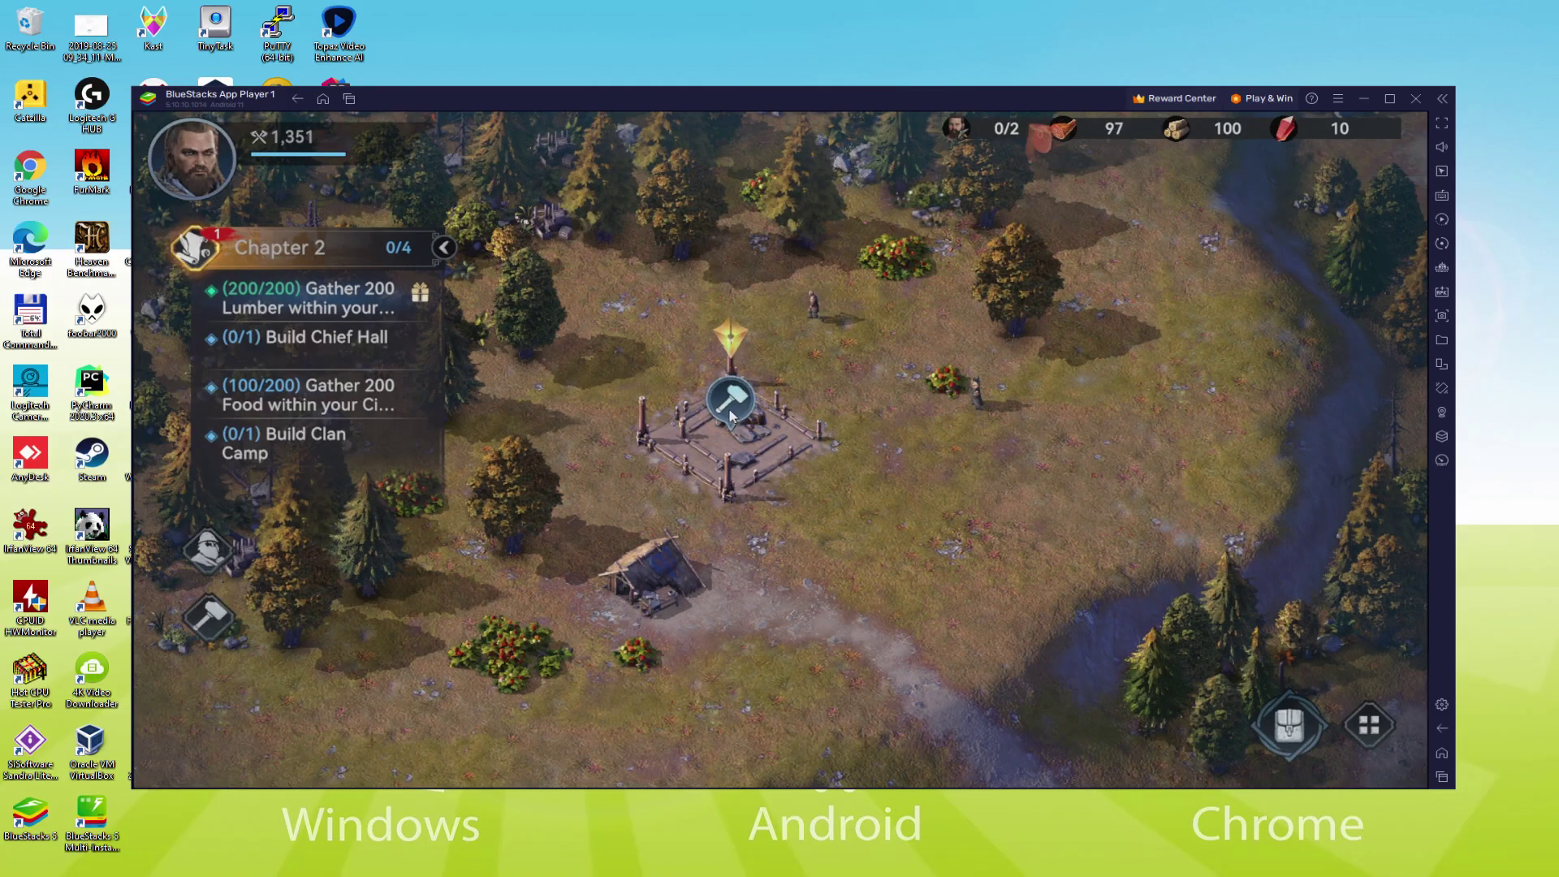
{"action": "left_click", "coordinate": [731, 410]}
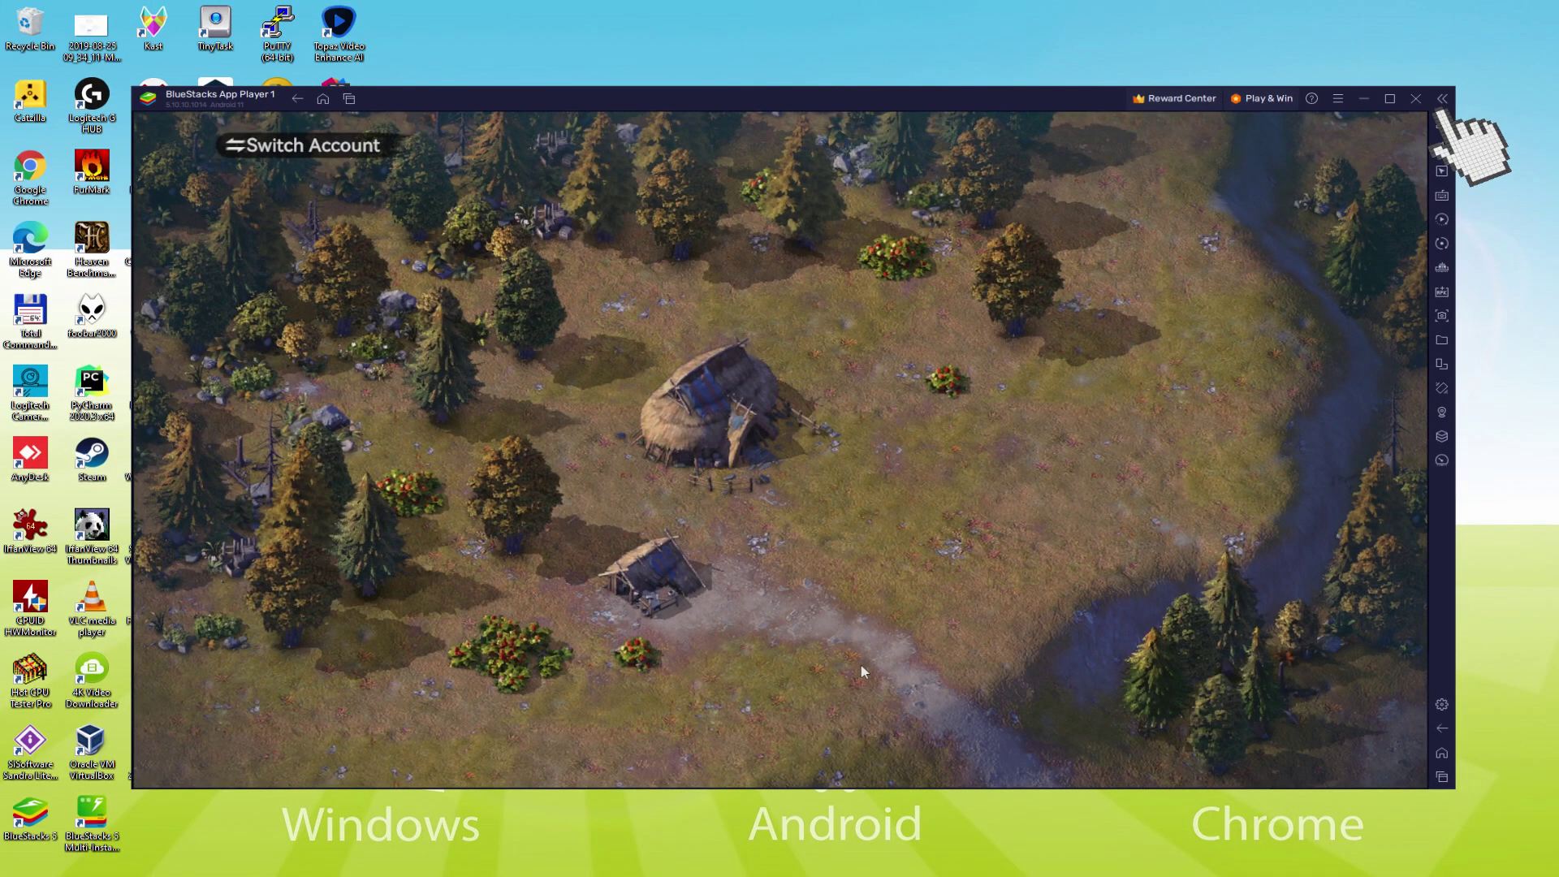
Step: Skip through the cutscenes and advance the dialogue that follows the construction of the Chief's Hall
{"action": "left_click", "coordinate": [1309, 172]}
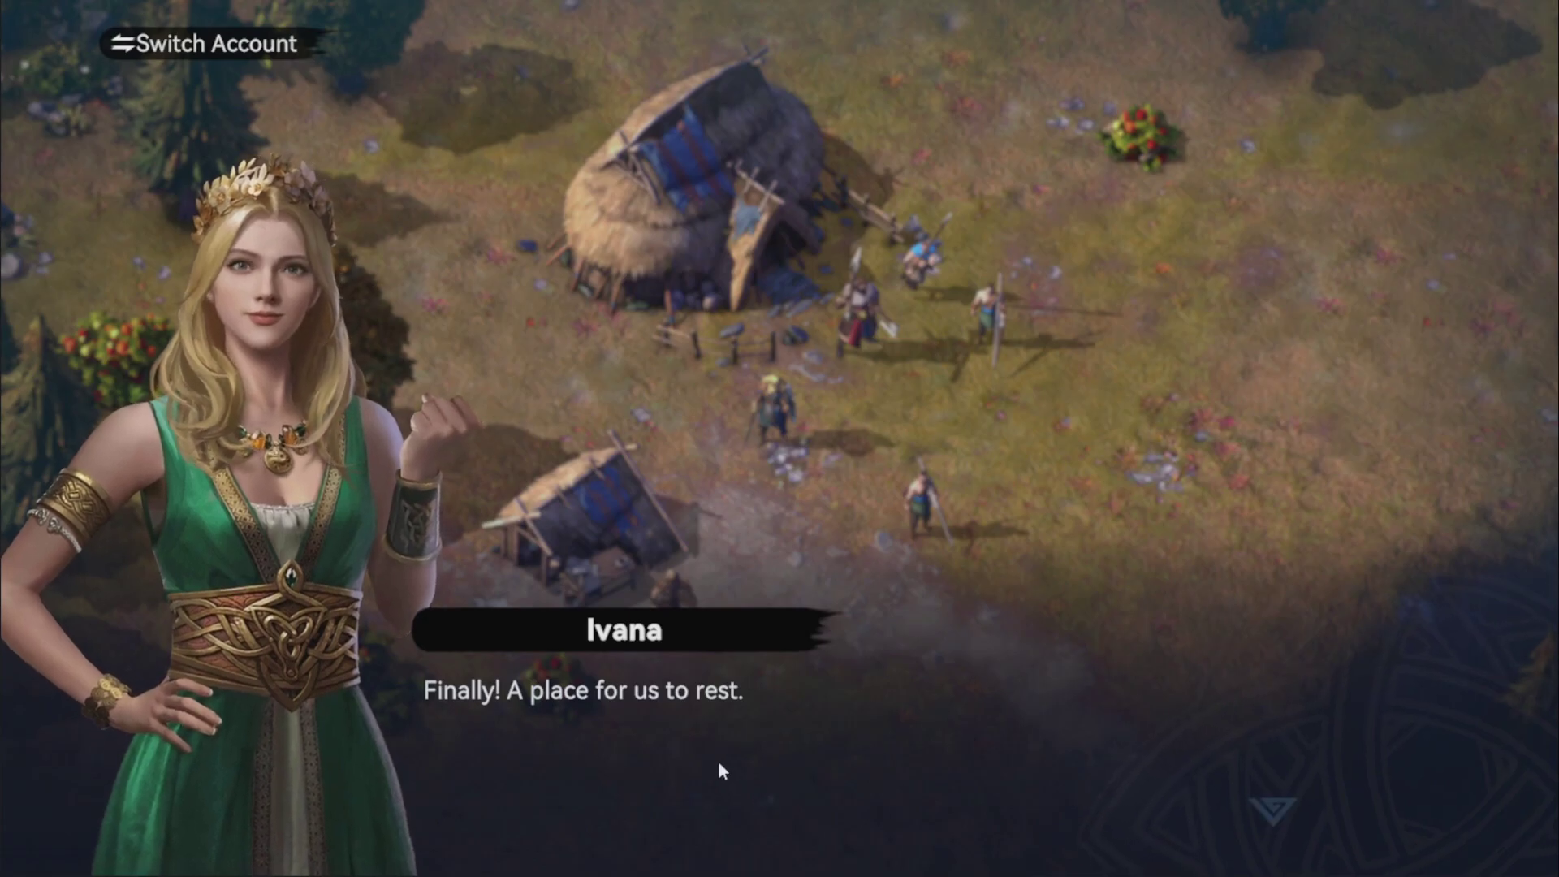
{"action": "left_click", "coordinate": [718, 760]}
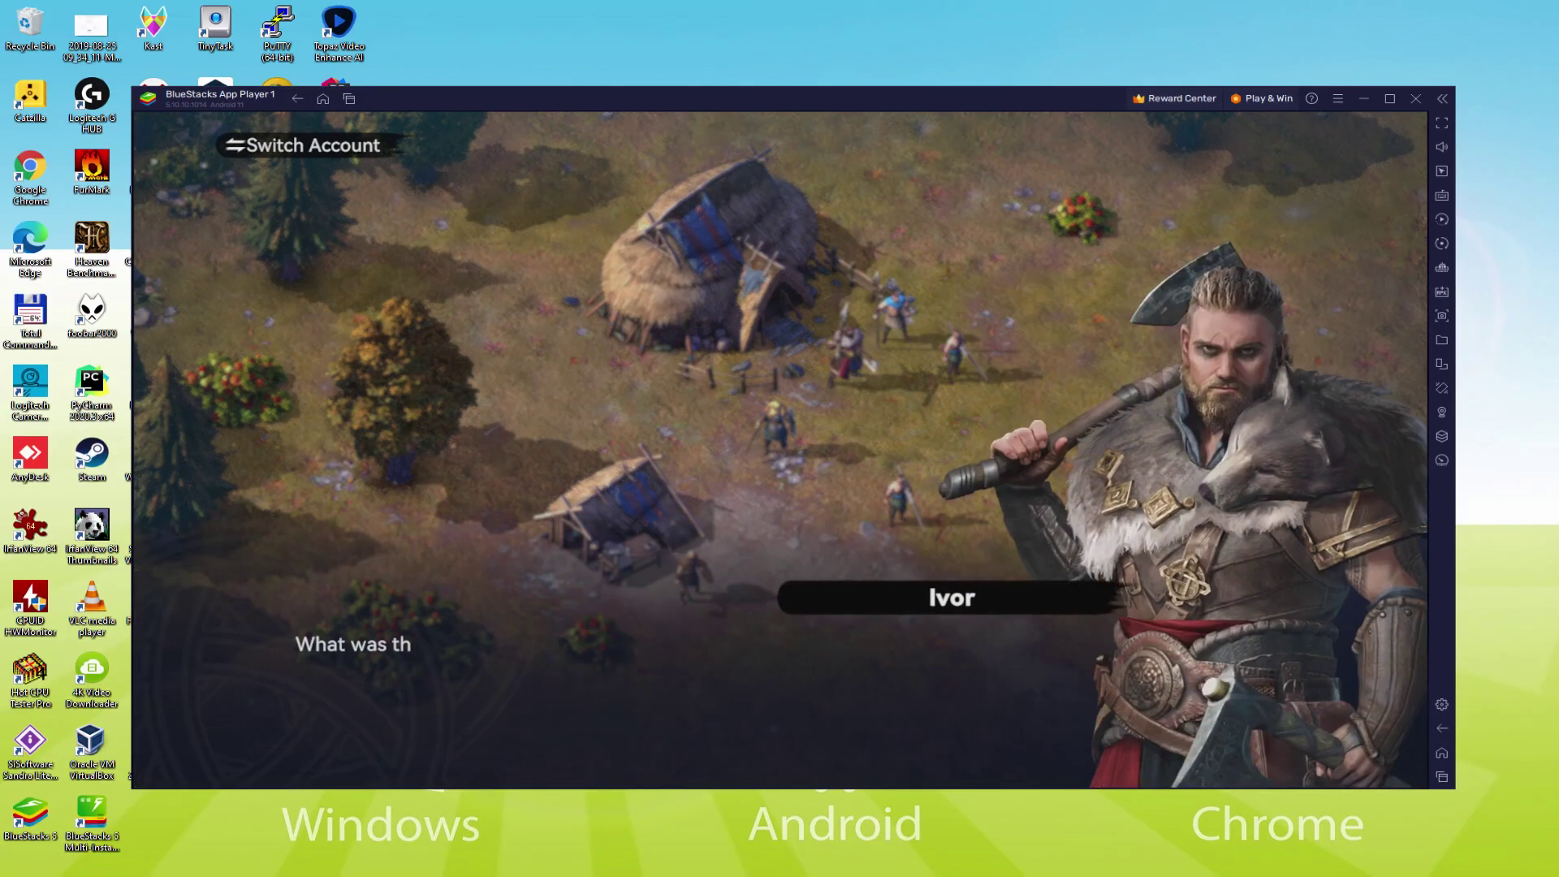
{"action": "left_click", "coordinate": [781, 713]}
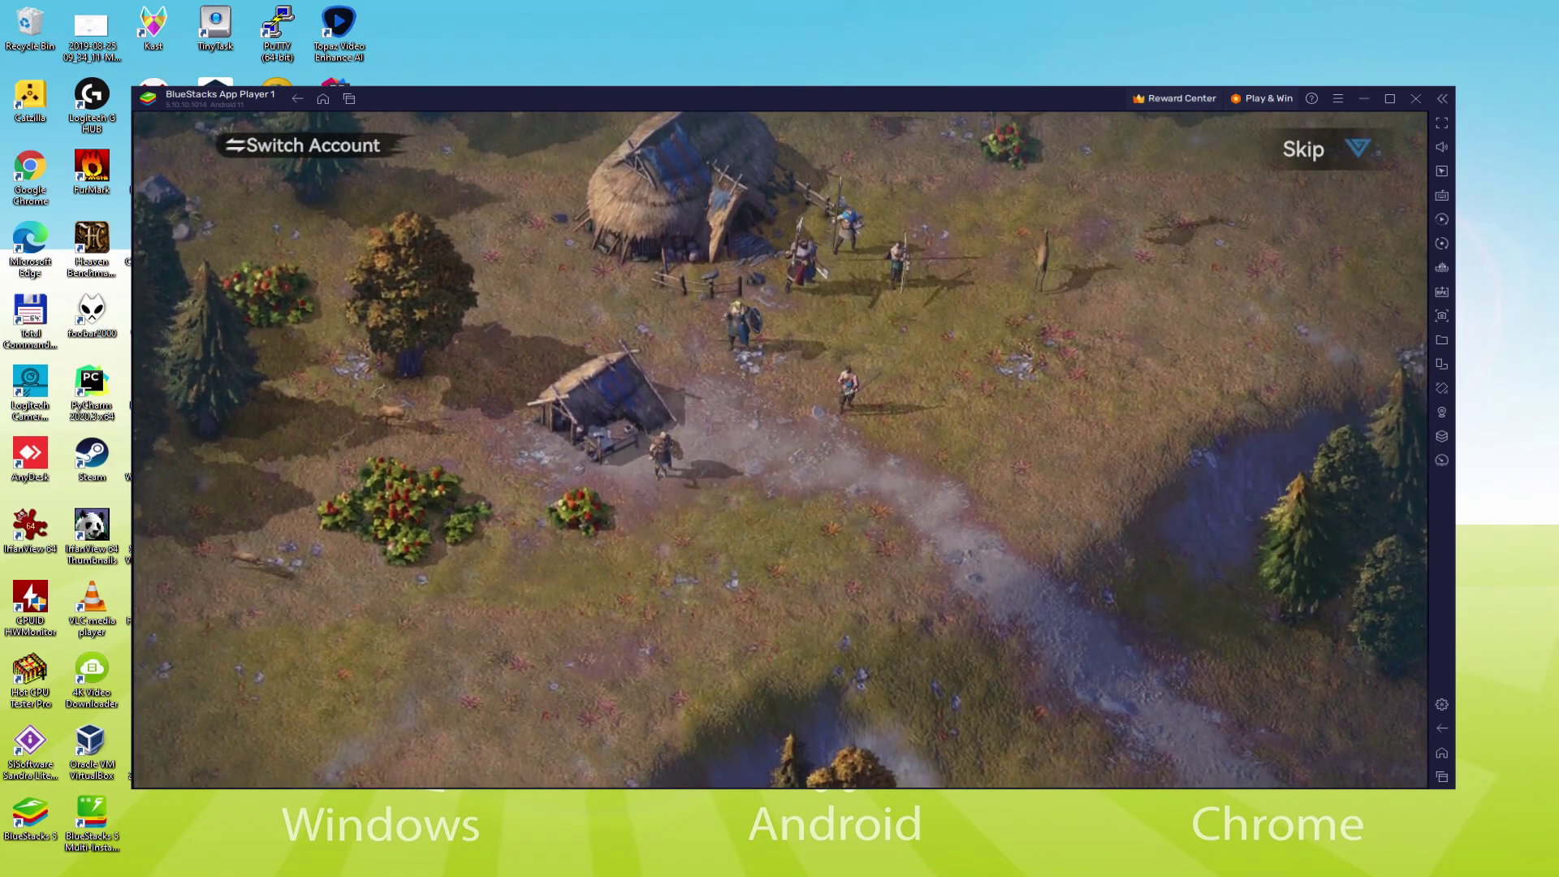
{"action": "left_click", "coordinate": [783, 700]}
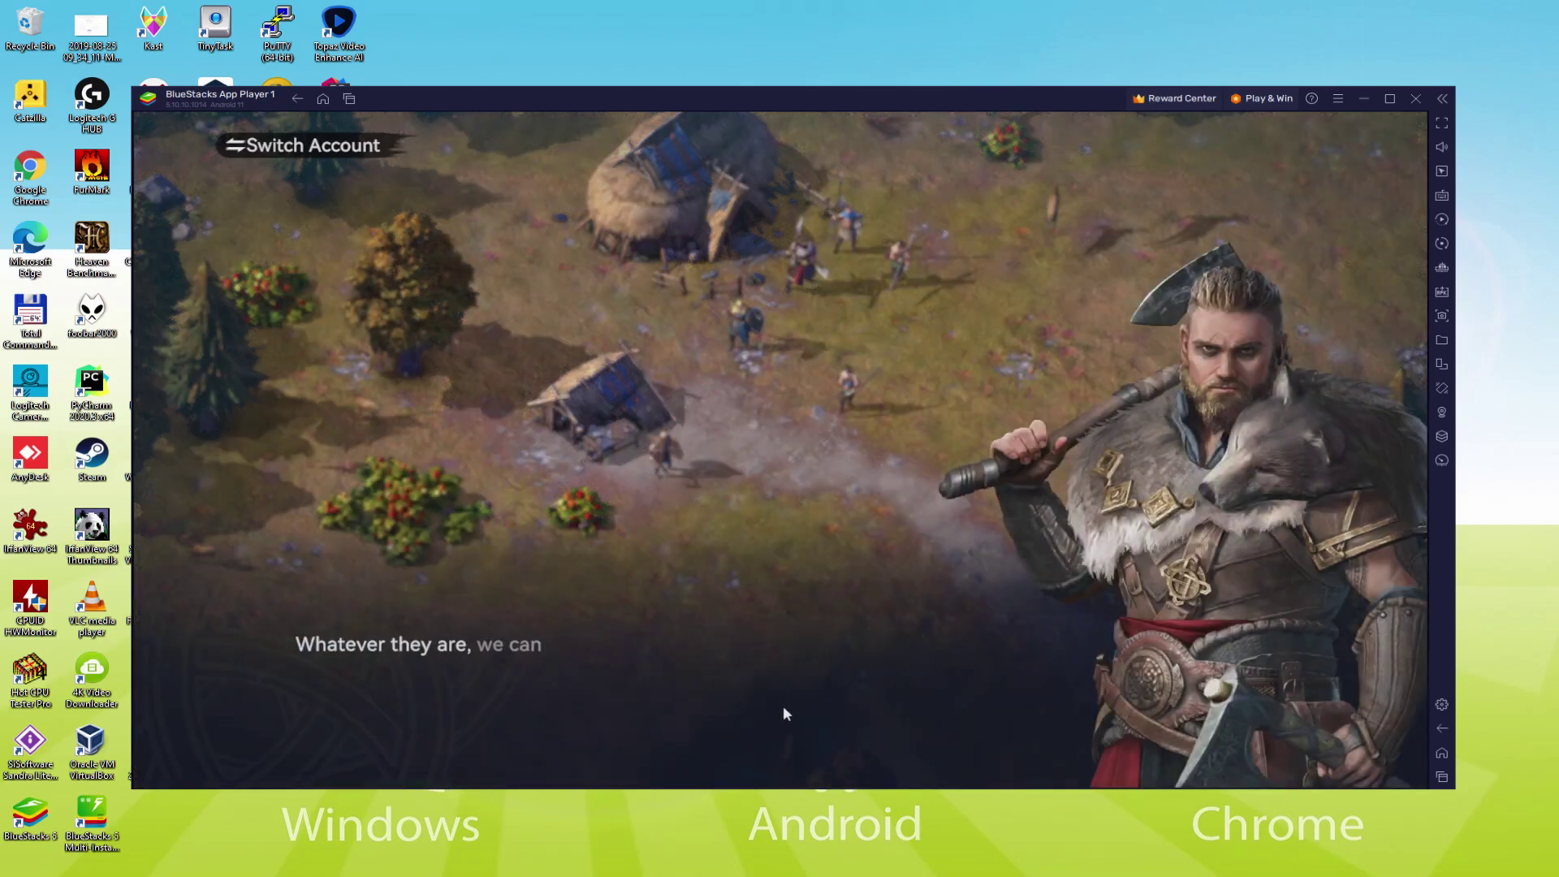
{"action": "left_click", "coordinate": [780, 715]}
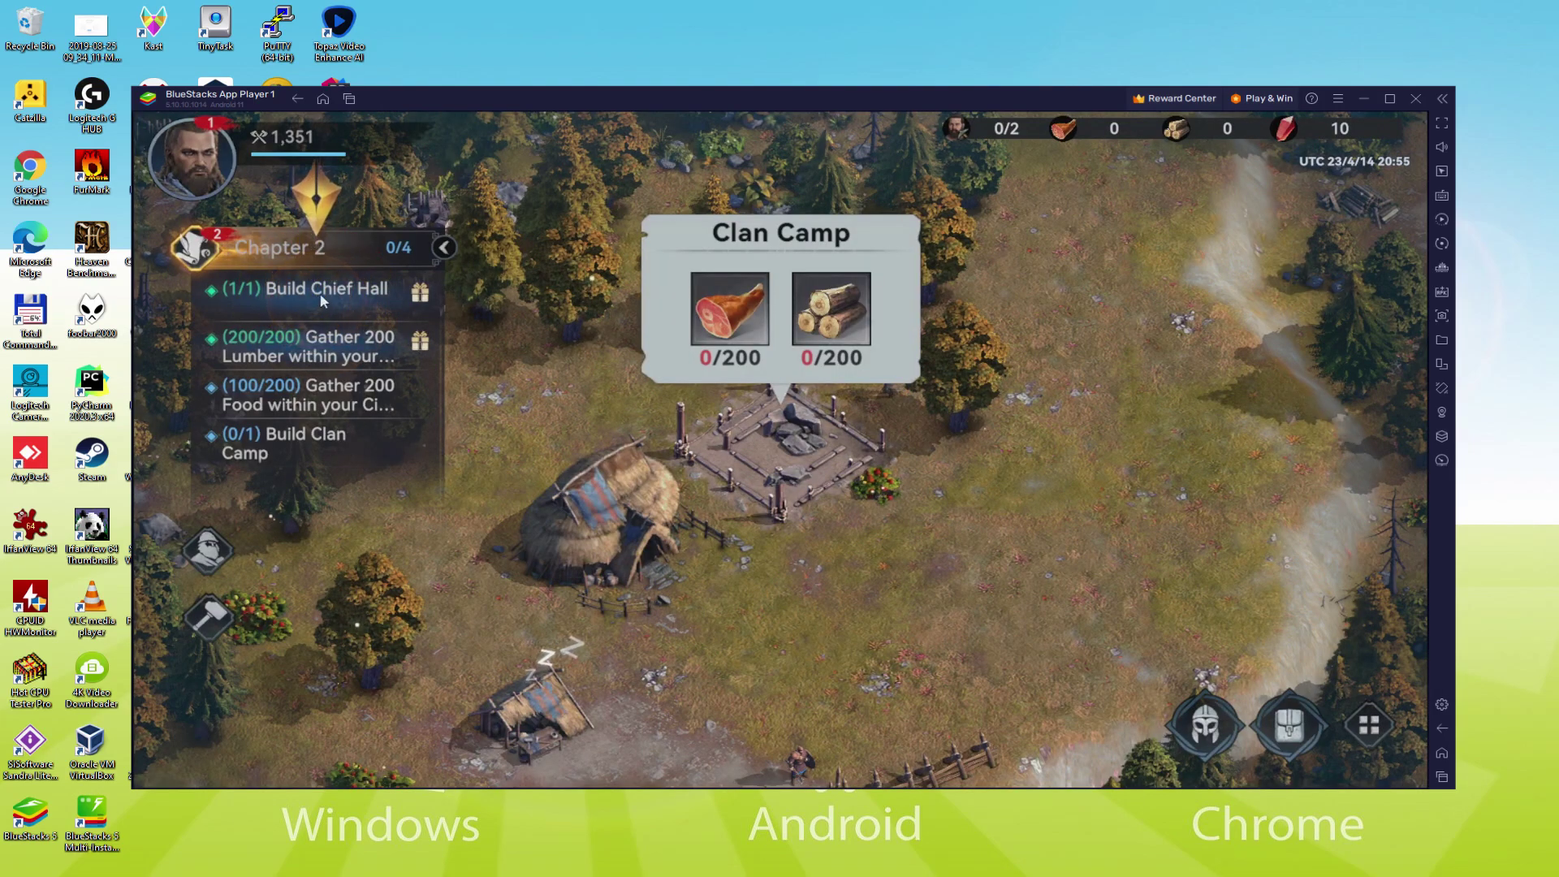
Step: Claim the rewards for the completed Chapter 2 tasks and clear the unlockable 18x18 forest area
{"action": "left_click", "coordinate": [322, 351]}
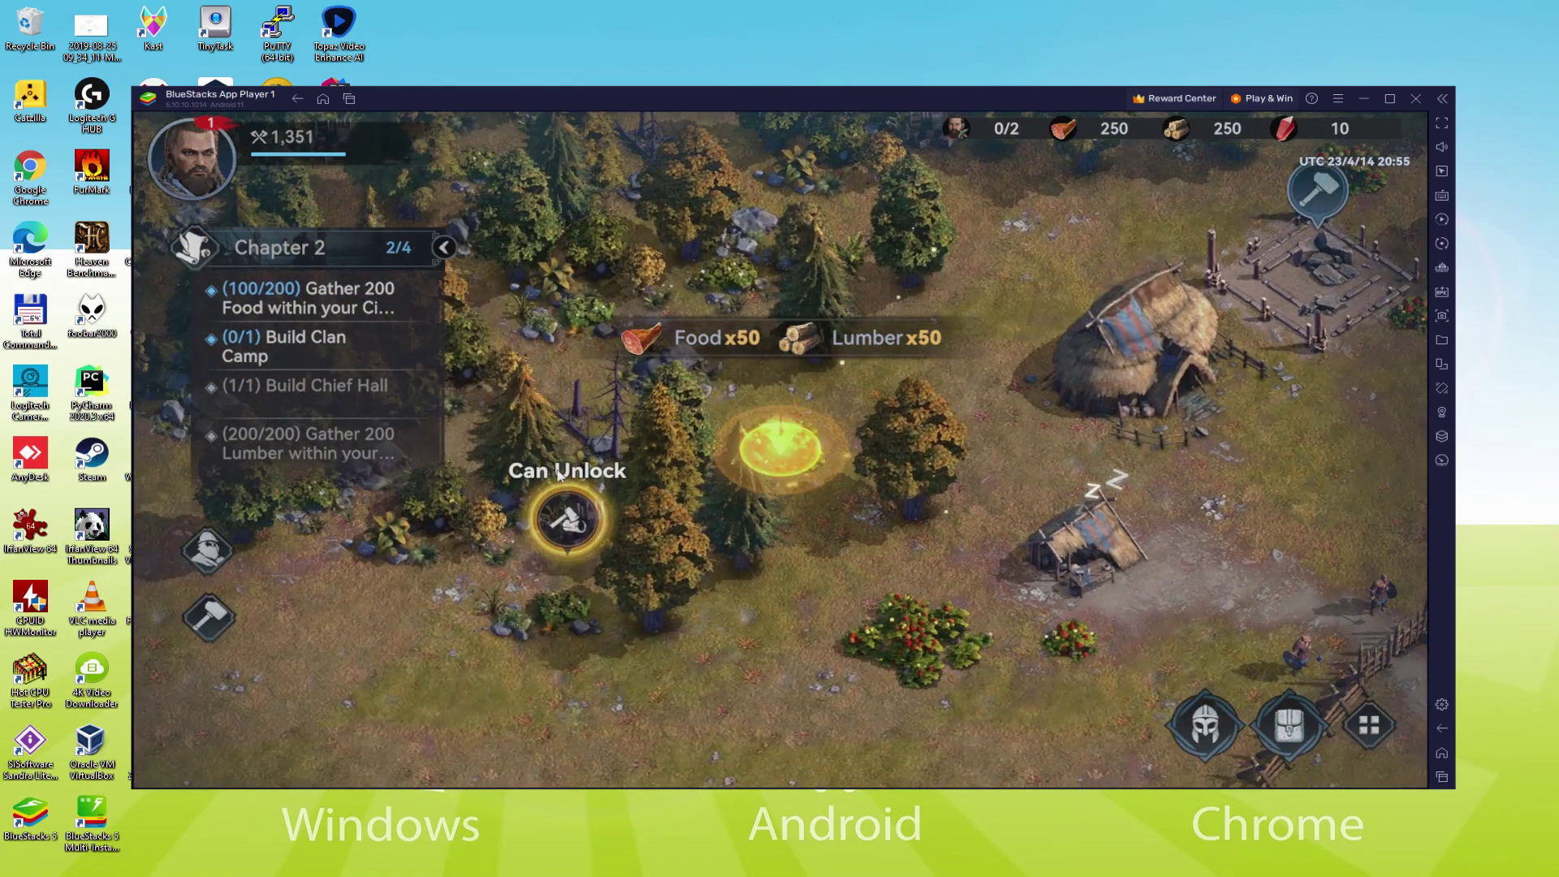
{"action": "left_click", "coordinate": [560, 487]}
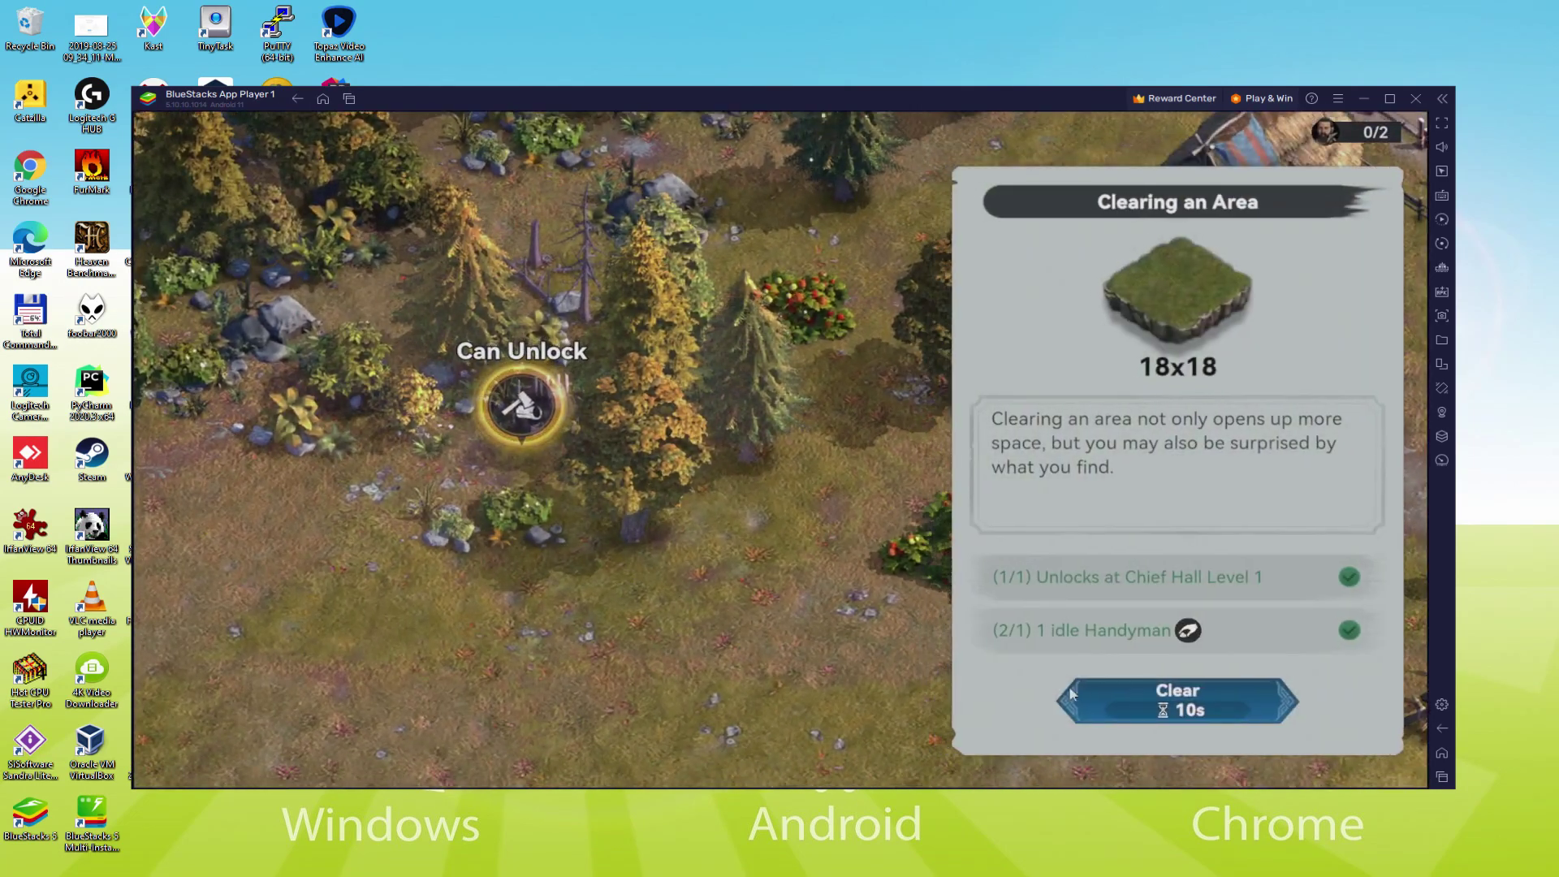
{"action": "left_click", "coordinate": [1163, 710]}
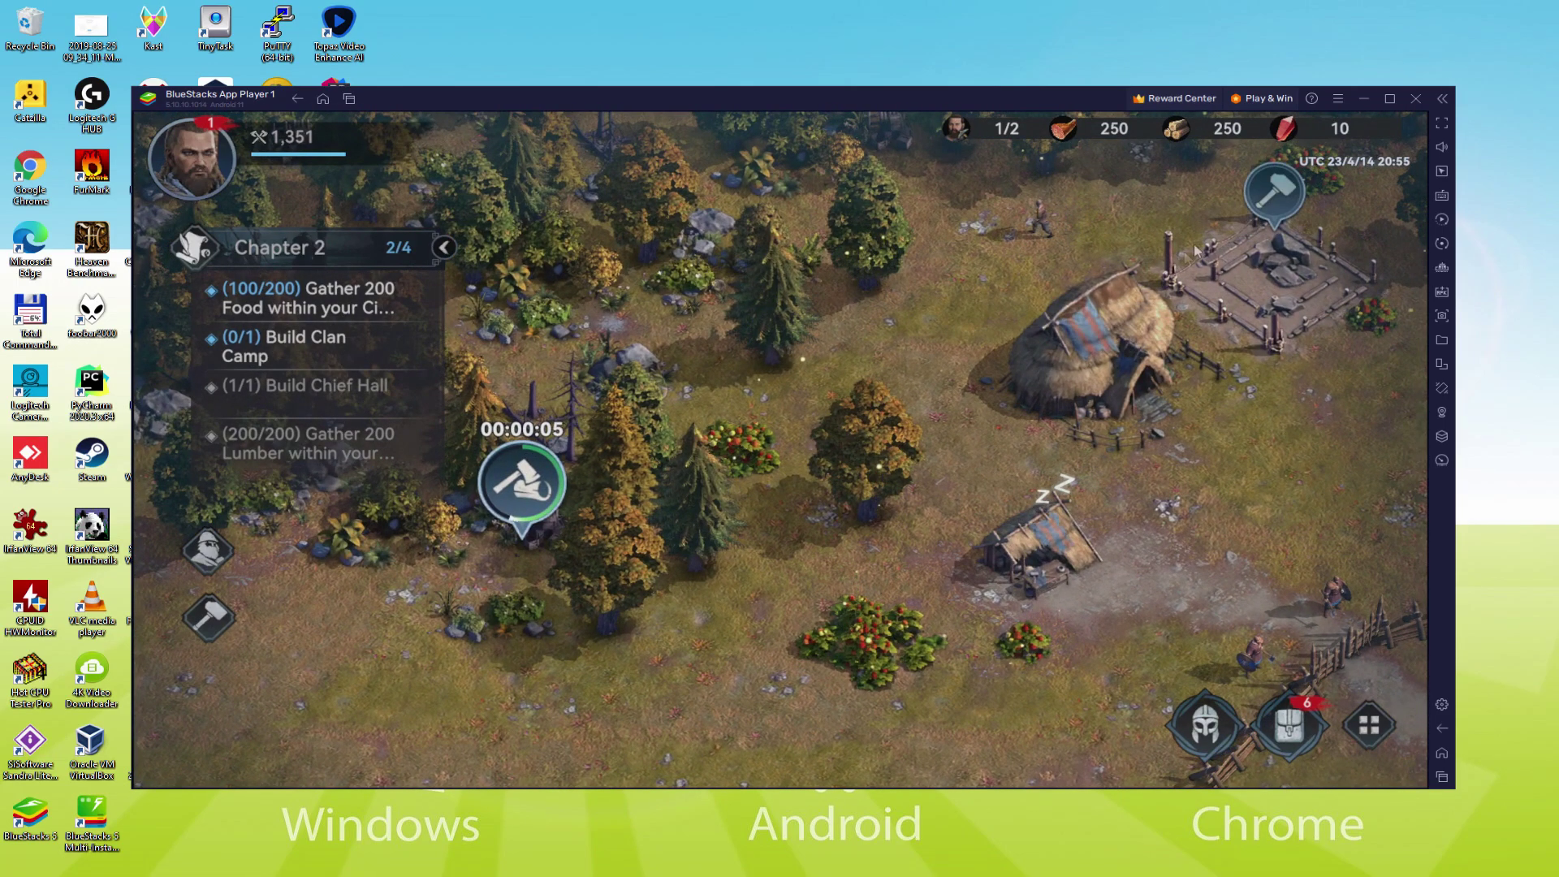
Step: Finish constructing the Clan Camp and start building the Infantry Barracks from the military buildings
{"action": "left_click", "coordinate": [1271, 193]}
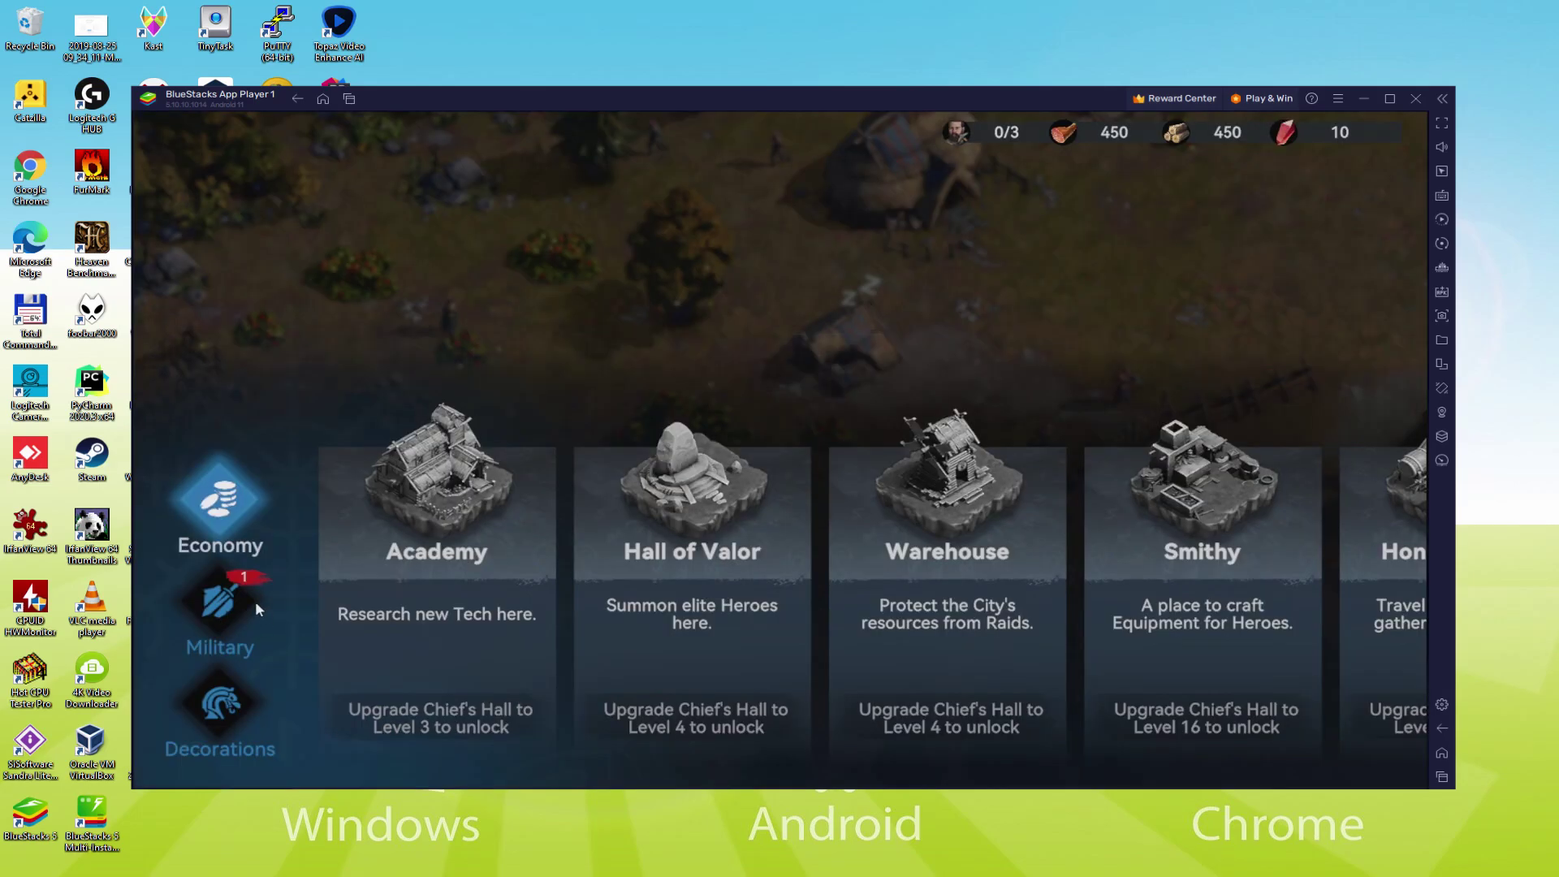
{"action": "left_click", "coordinate": [255, 600]}
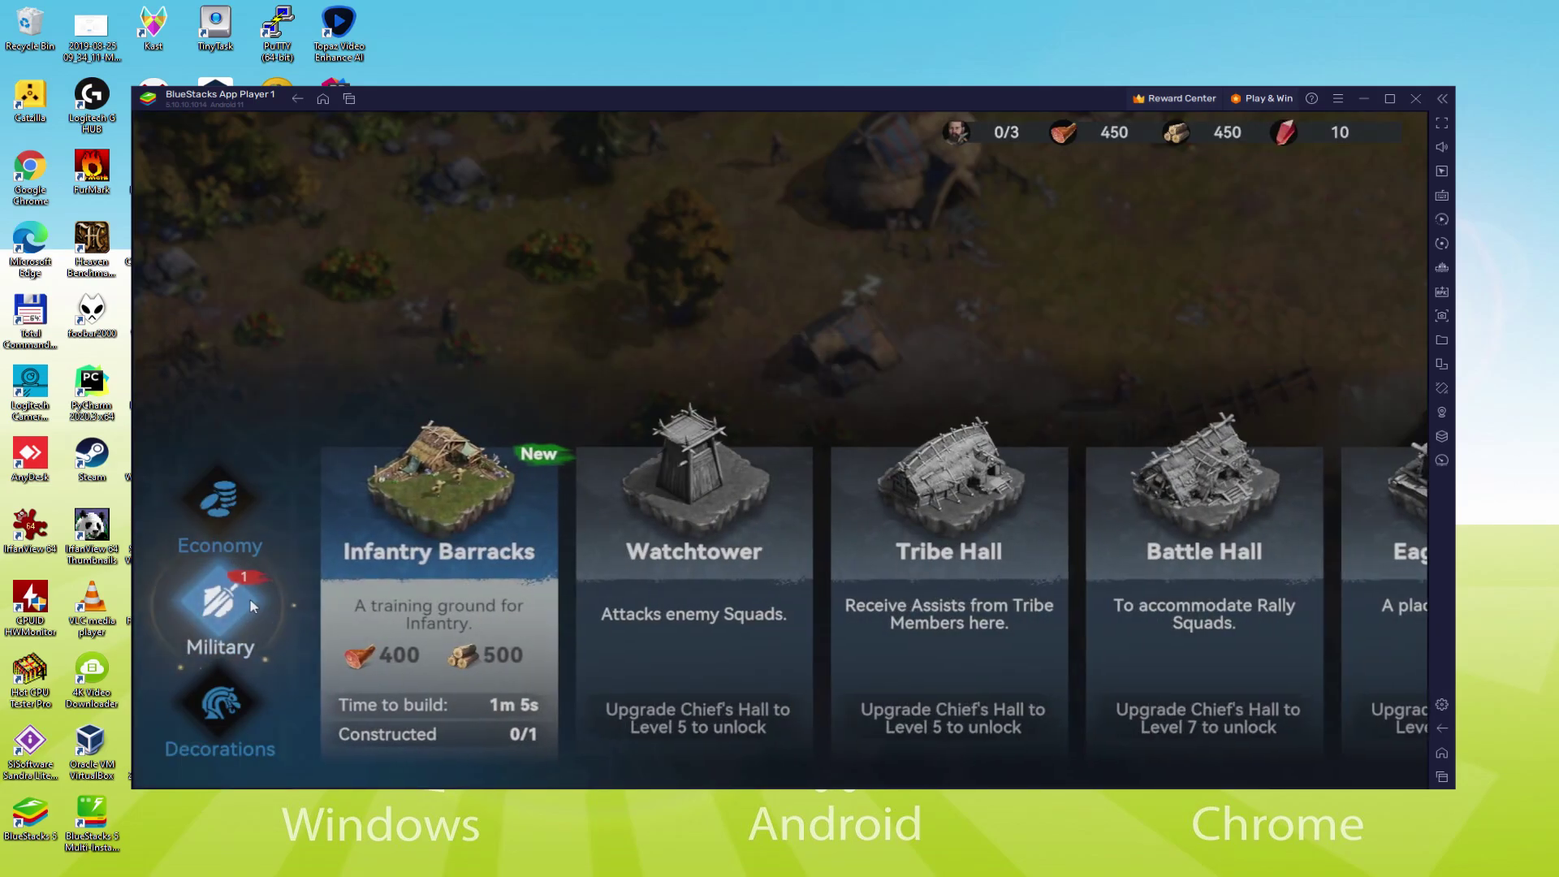
{"action": "left_click", "coordinate": [461, 554]}
{"action": "left_click", "coordinate": [726, 512]}
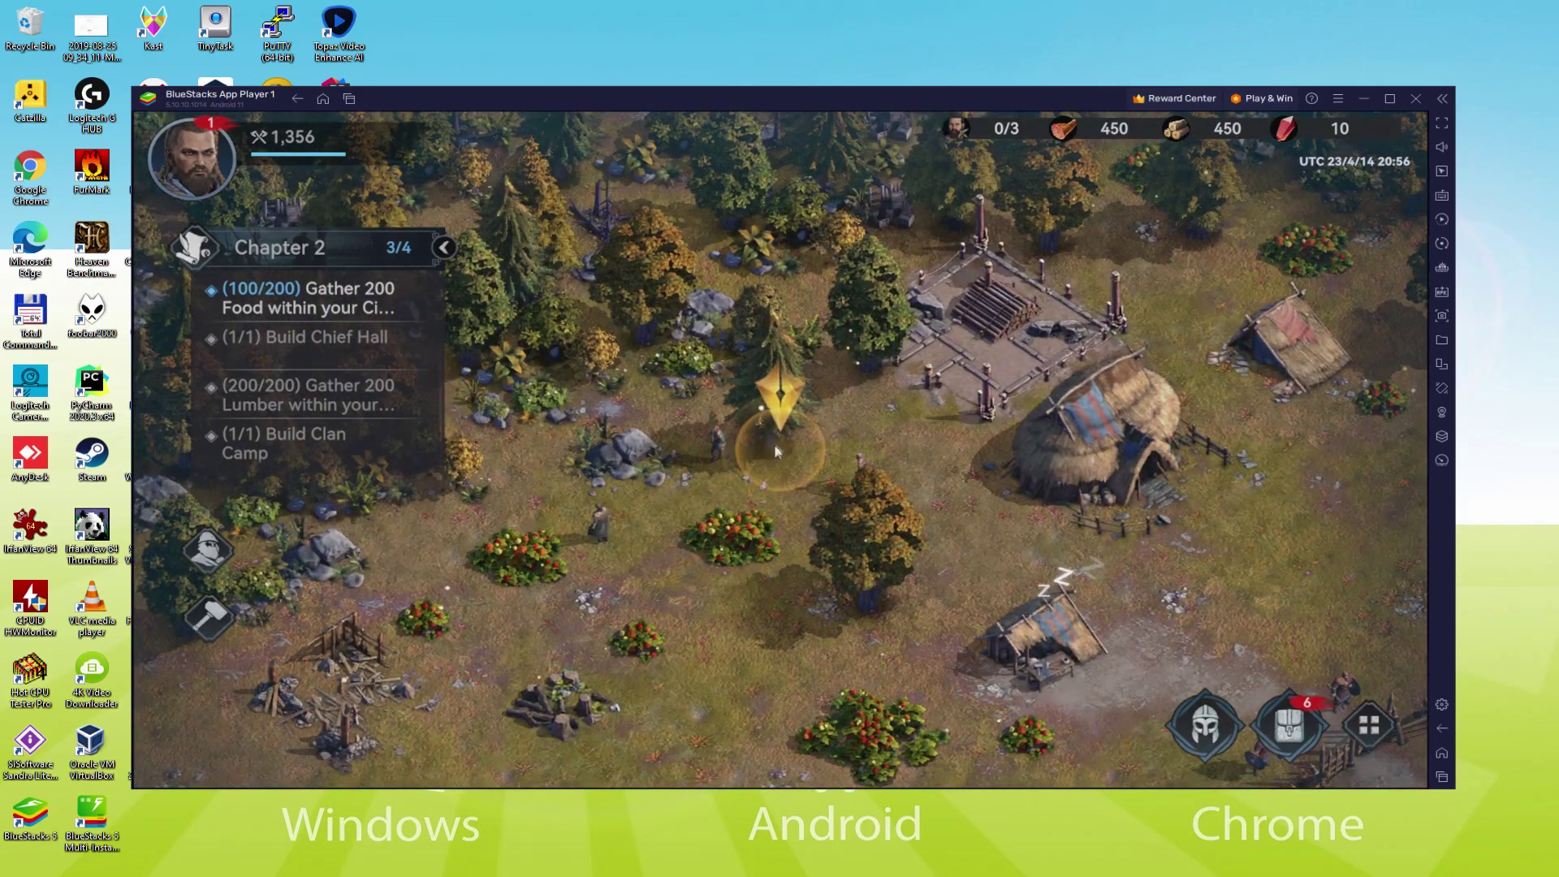
Step: Send a worker to gather lumber from the conifer near the barracks and speed up the Infantry Barracks construction
{"action": "left_click", "coordinate": [779, 470]}
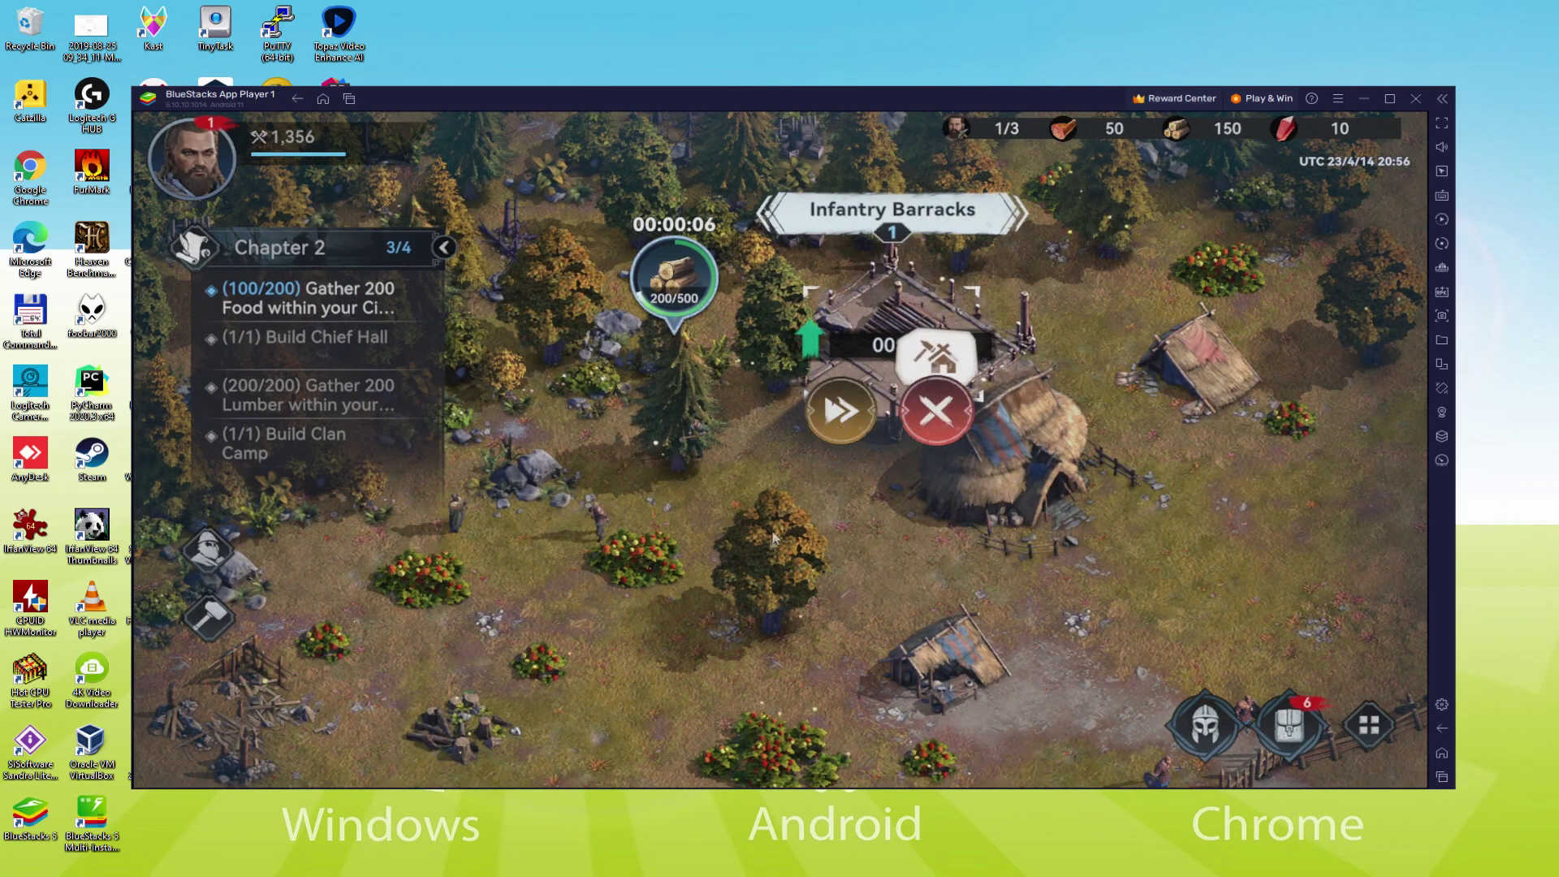
{"action": "left_click", "coordinate": [843, 406]}
{"action": "left_click", "coordinate": [1181, 386]}
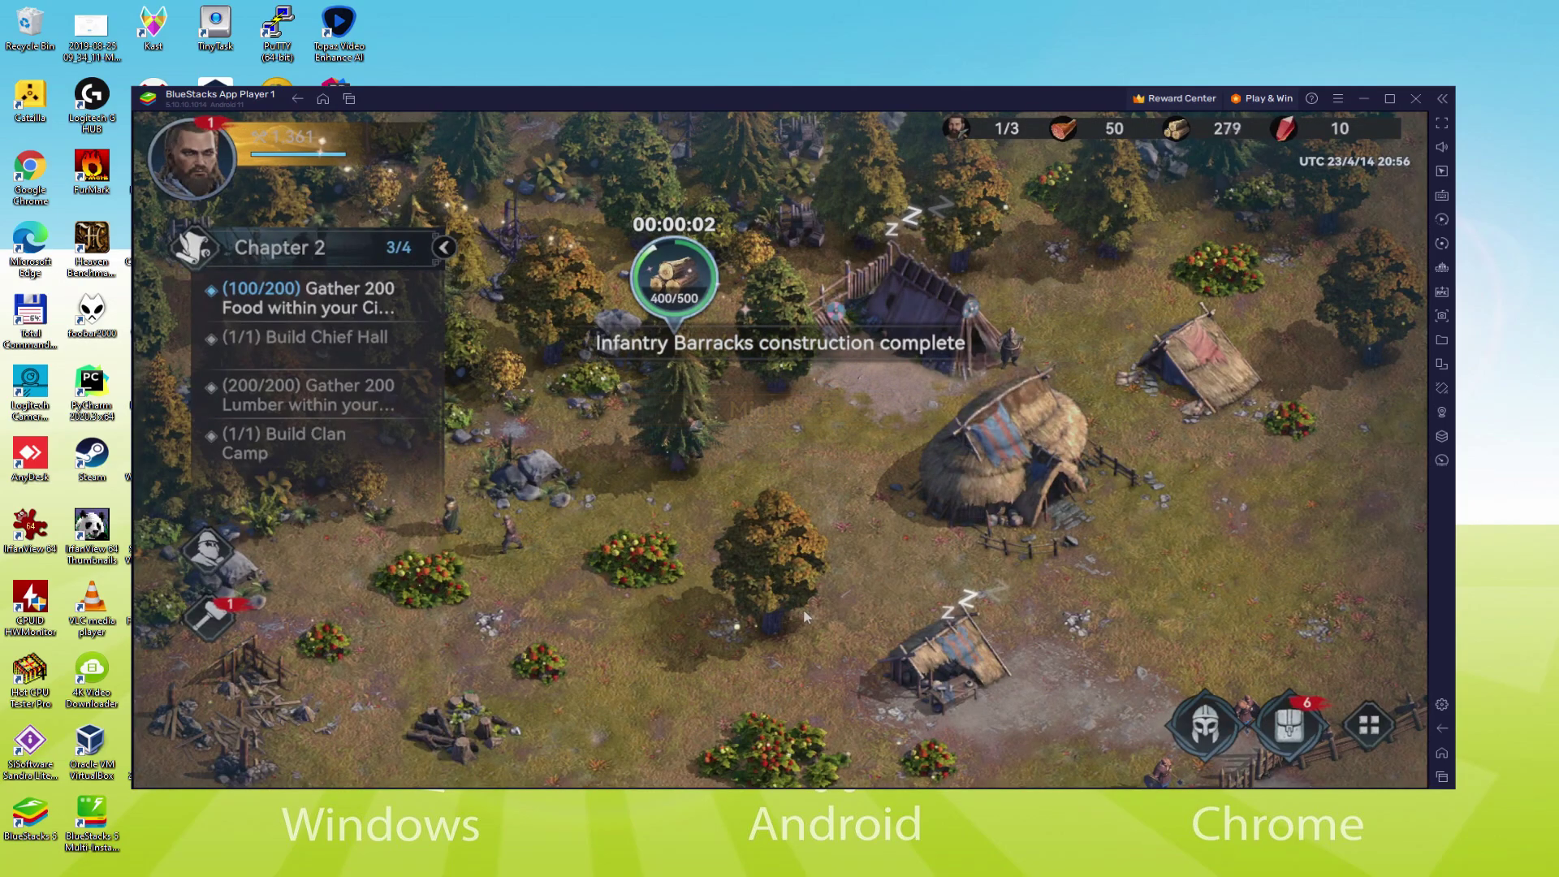
Step: Assign workers to gather lumber from the autumn tree and food from the two large berry bushes beside it
{"action": "left_click", "coordinate": [767, 611]}
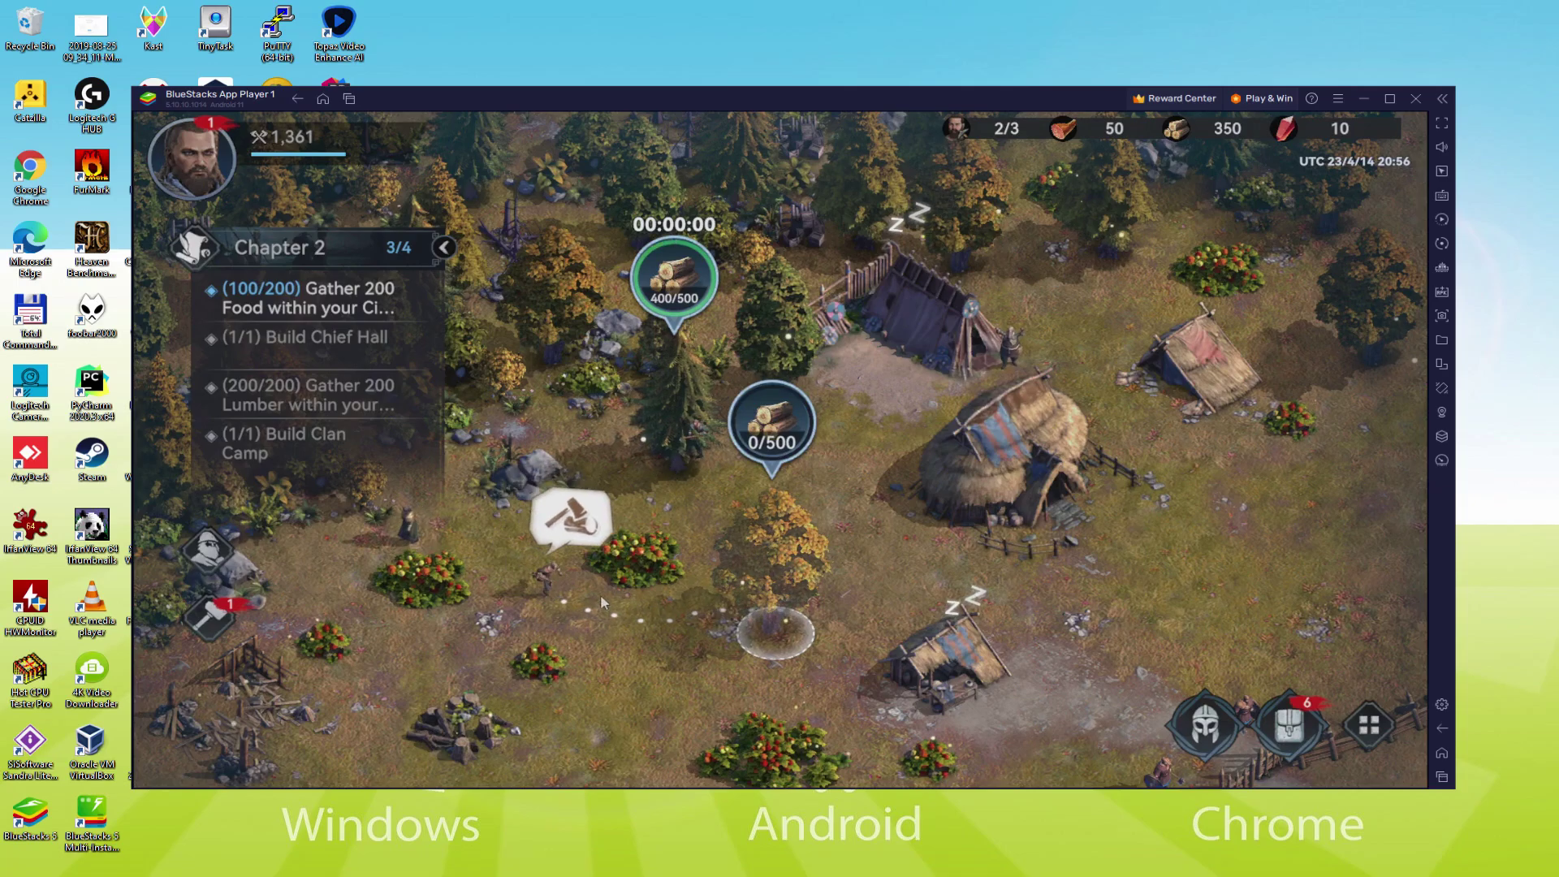
{"action": "left_click_drag", "start_coordinate": [538, 595], "coordinate": [769, 506]}
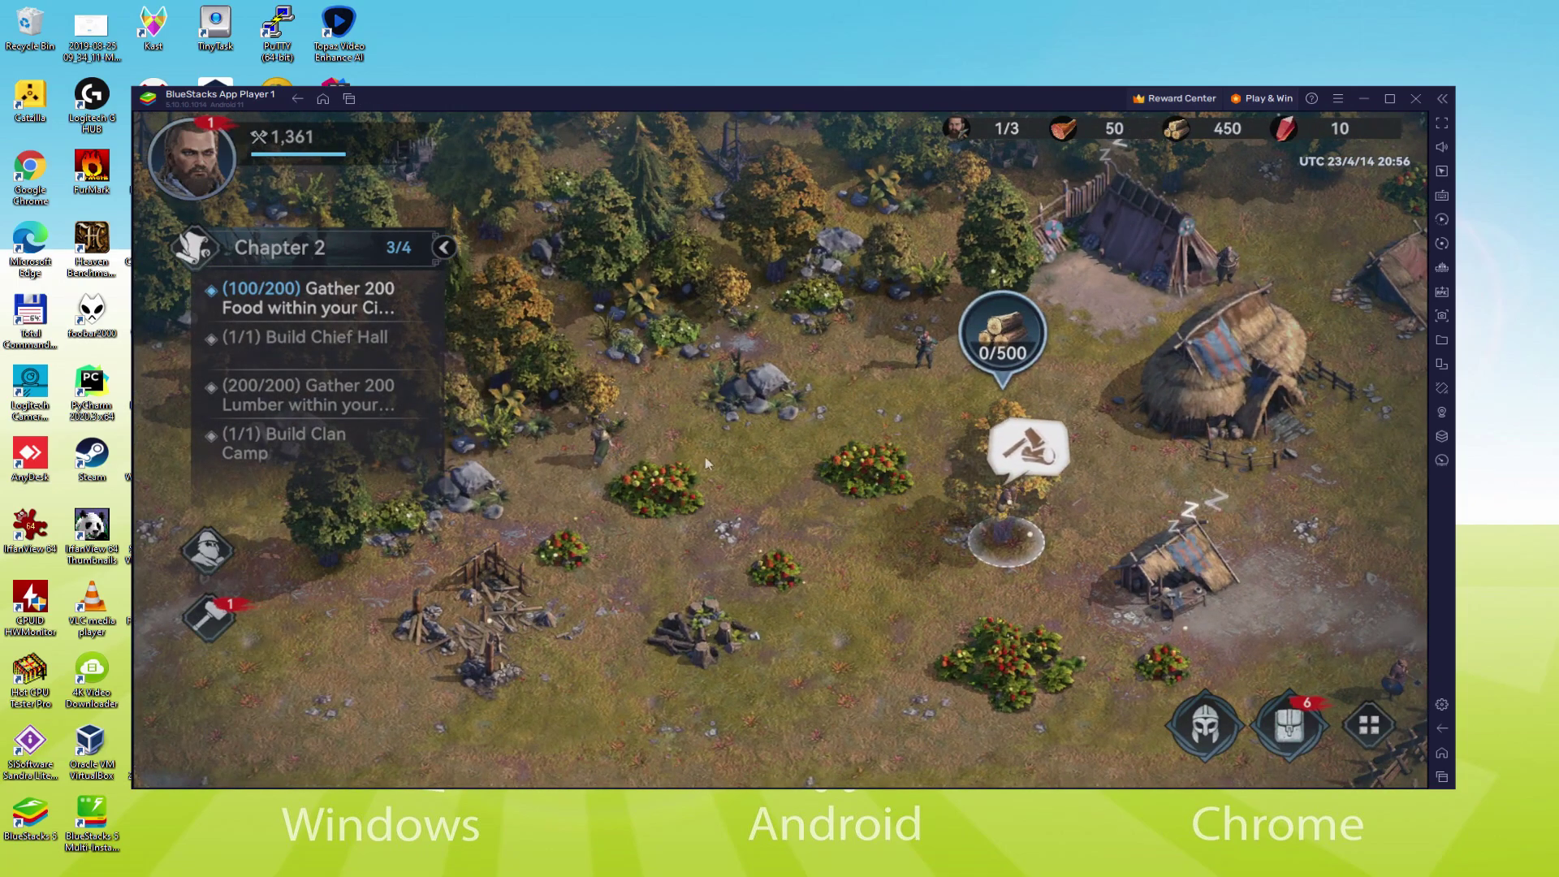
{"action": "left_click", "coordinate": [644, 512]}
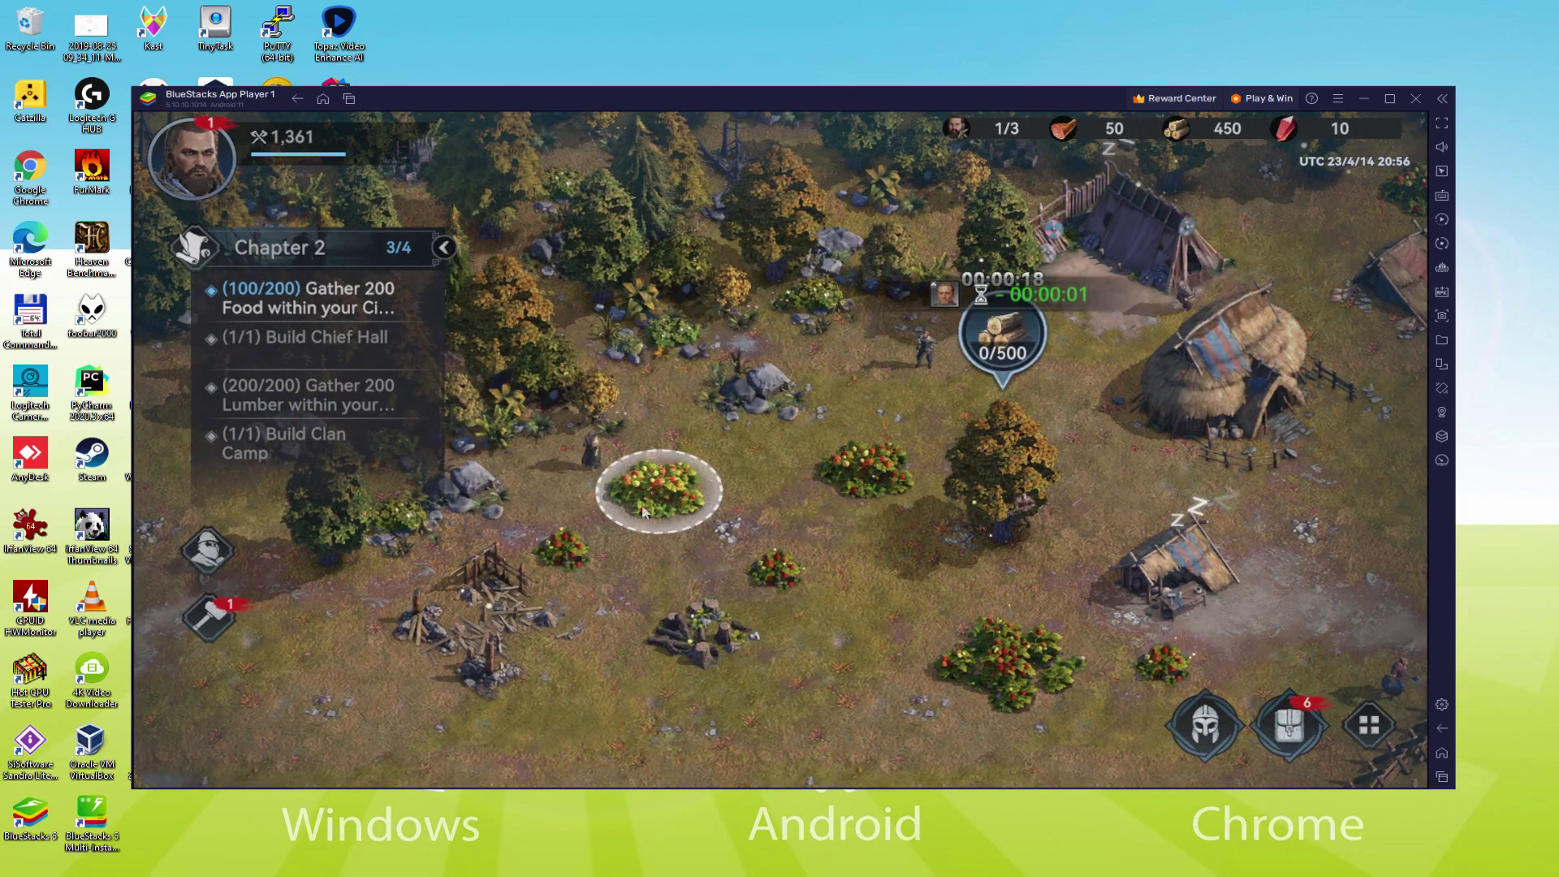
{"action": "left_click", "coordinate": [862, 475]}
Step: Go to the Clan Camp's worker recruitment and recruit the D-rank worker for 500 and the B-rank worker for 3,000
{"action": "left_click", "coordinate": [1027, 312]}
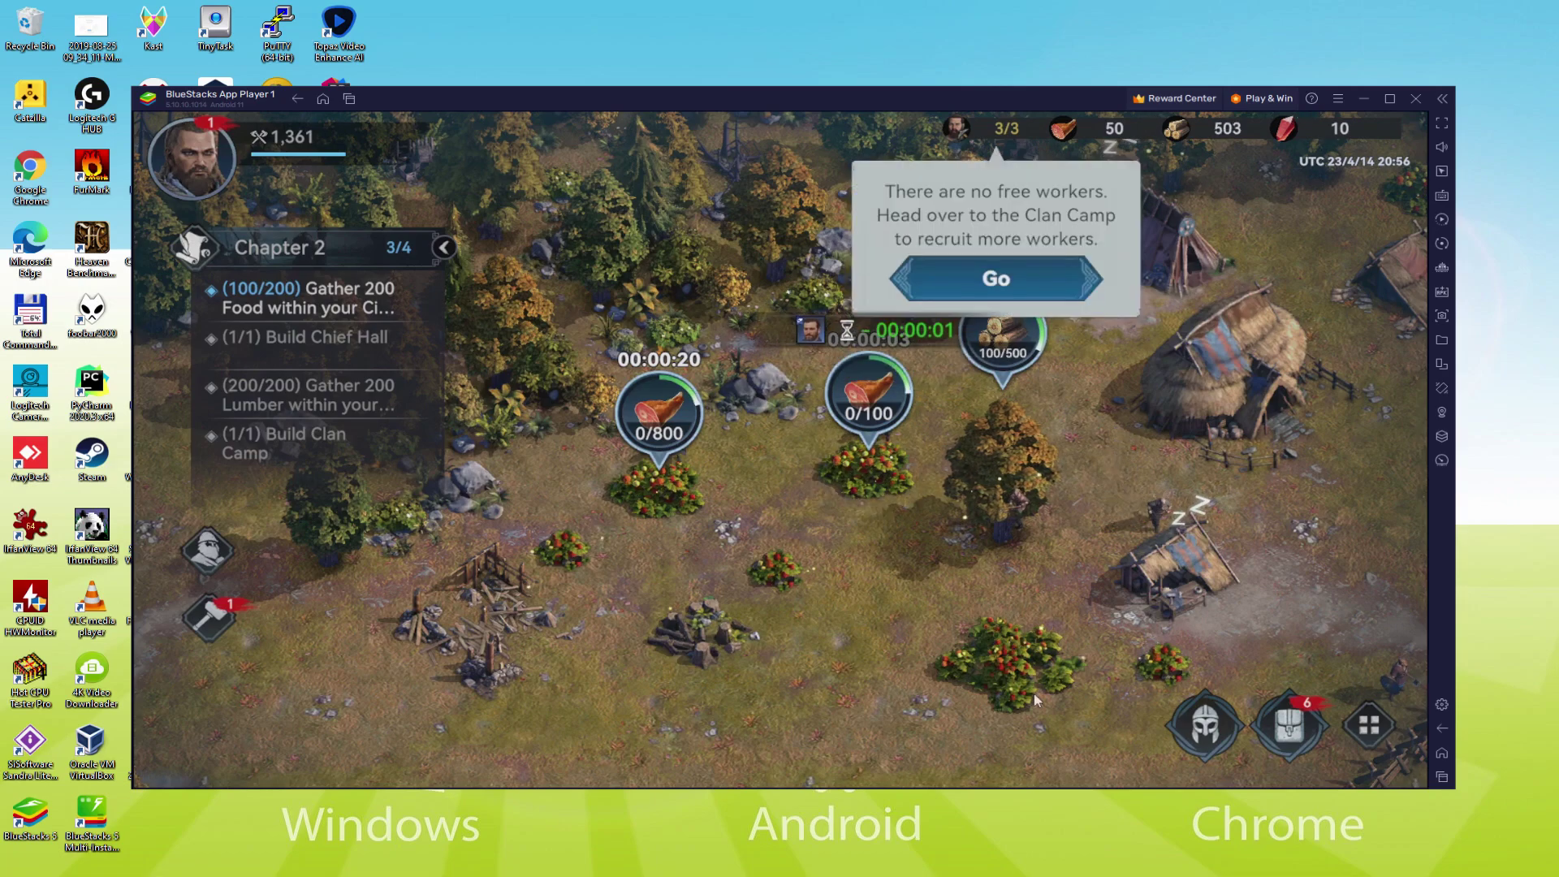
{"action": "left_click", "coordinate": [1024, 297]}
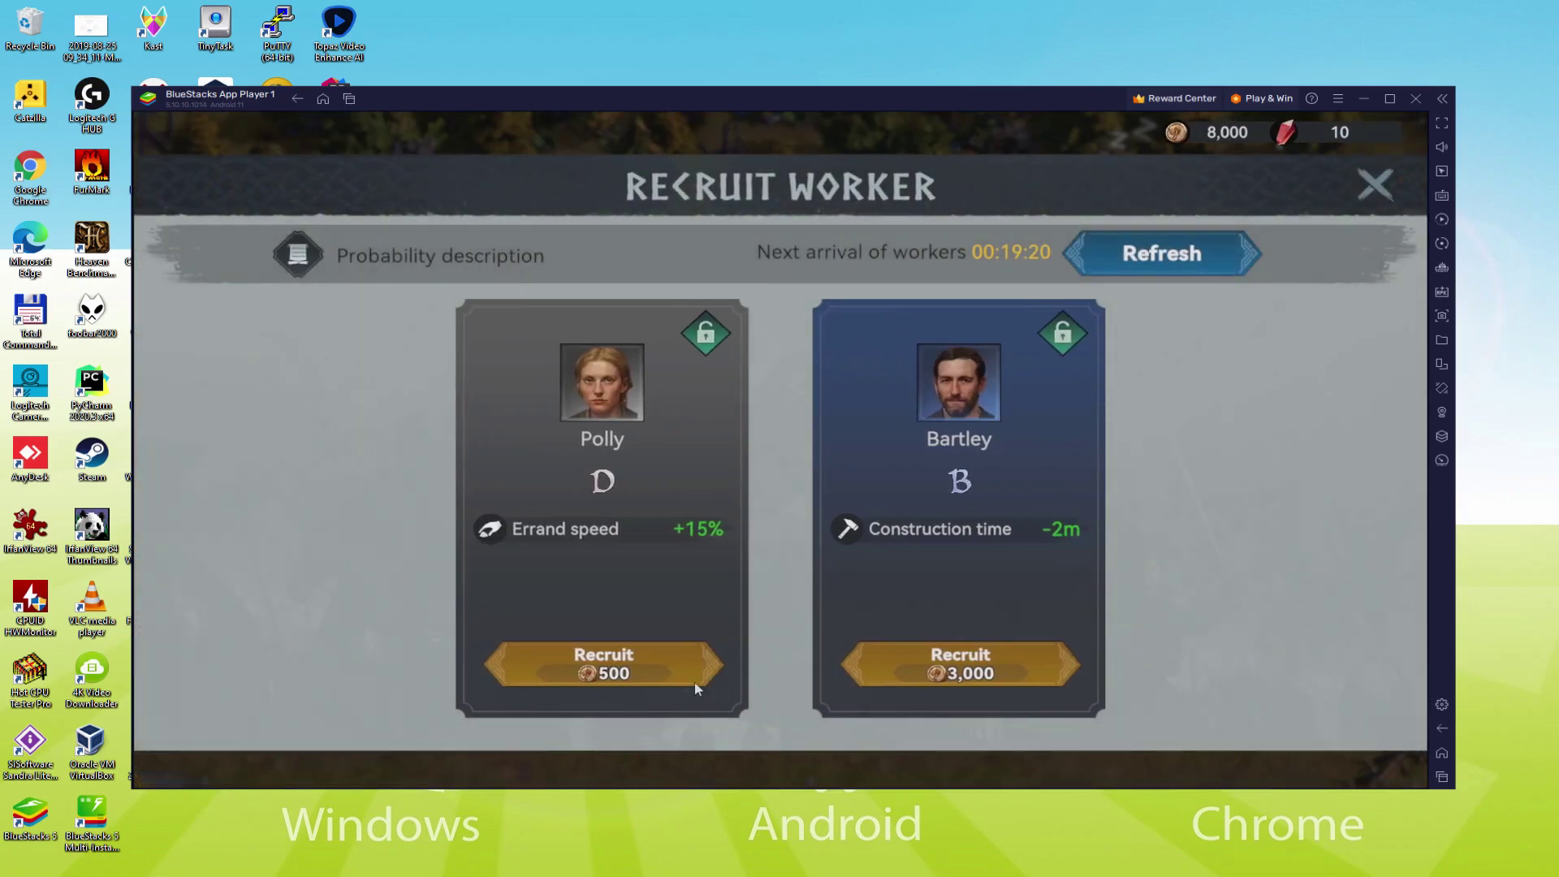
{"action": "left_click", "coordinate": [642, 666]}
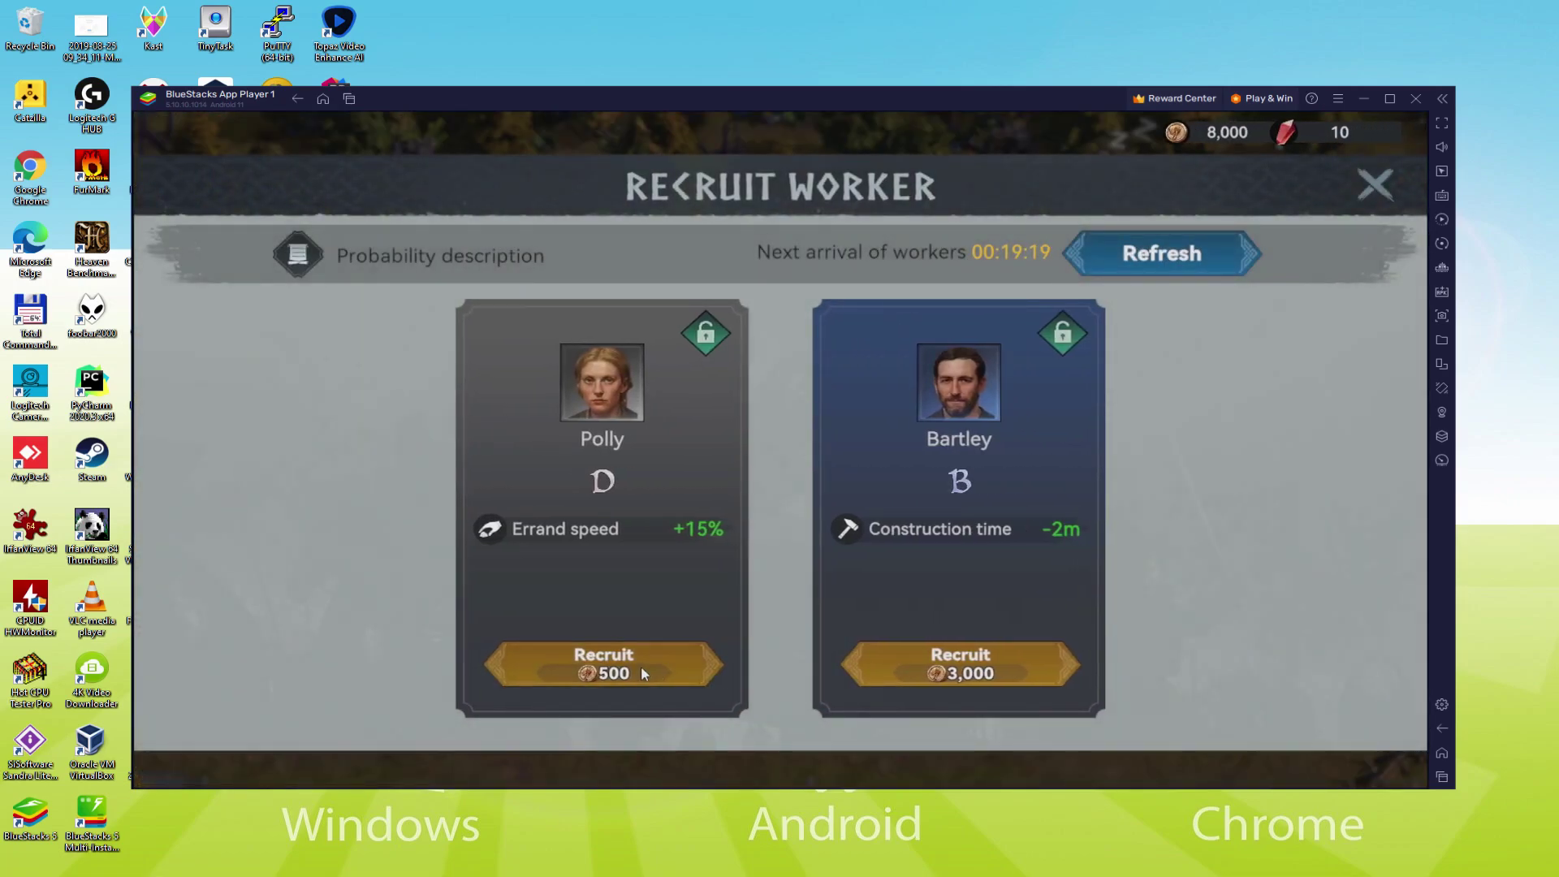
{"action": "left_click", "coordinate": [1034, 686]}
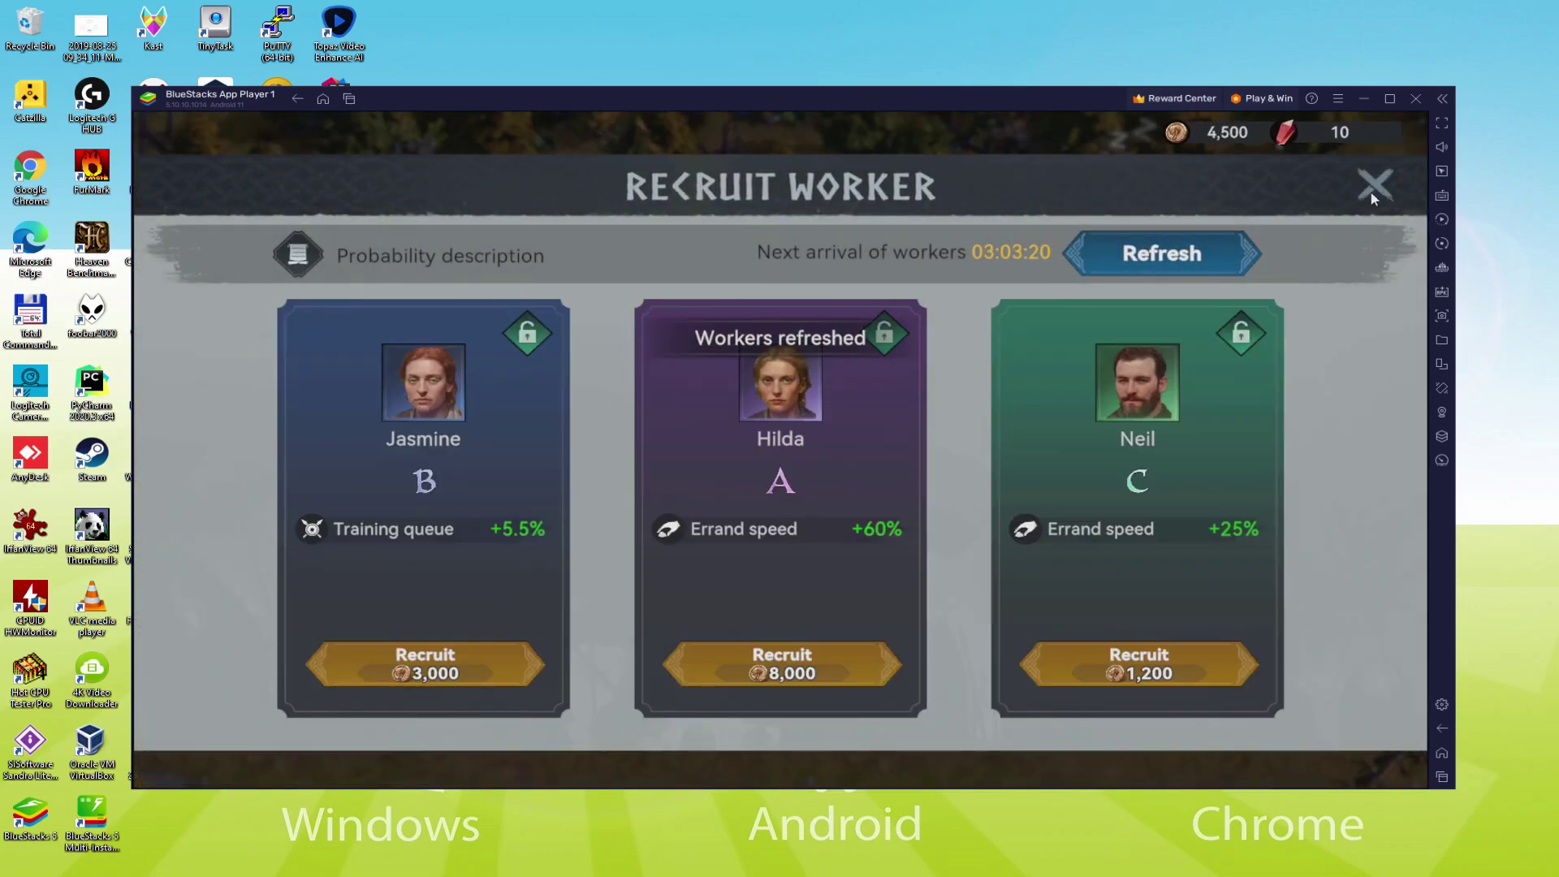